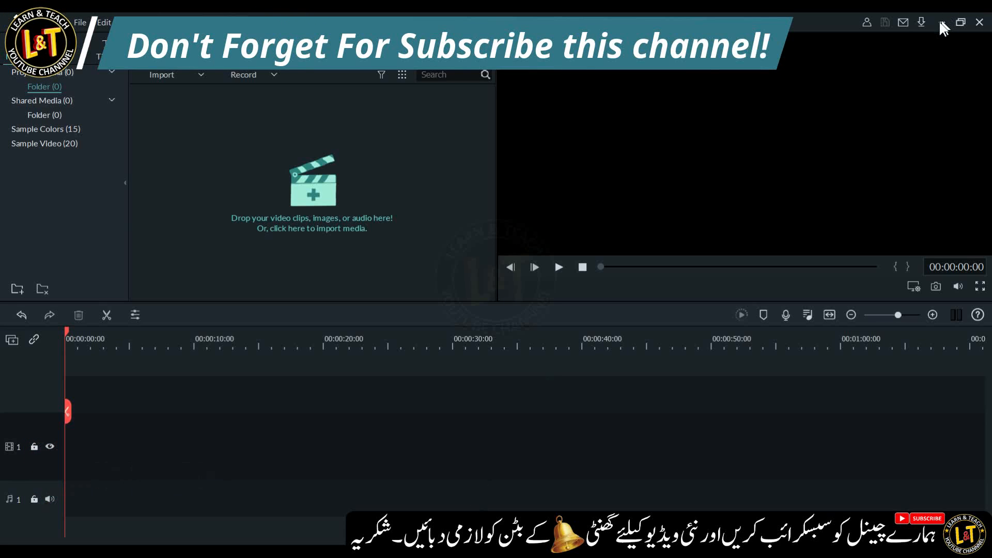
Switch to SketchUp and draw a short vertical line from the origin up along the blue axis
{"action": "left_click", "coordinate": [939, 20]}
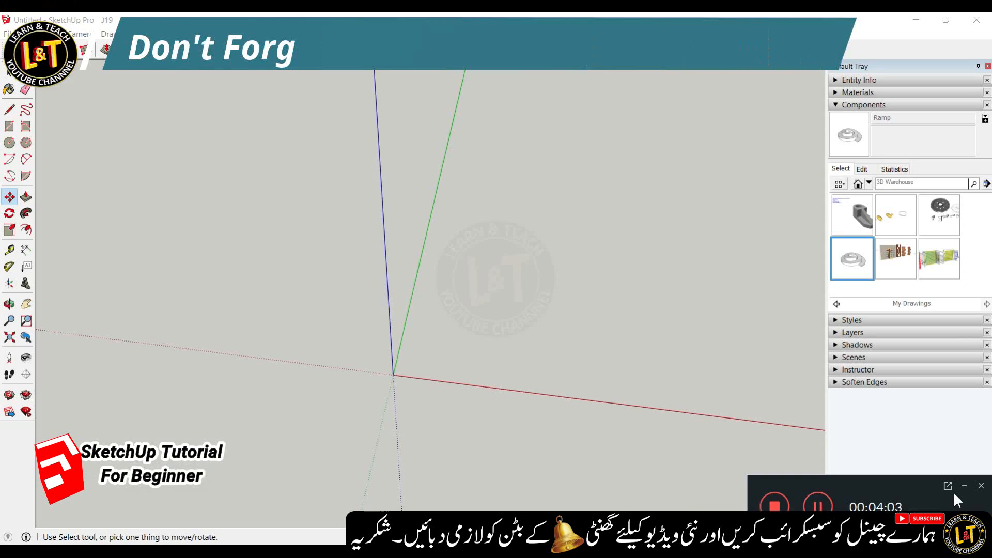
{"action": "left_click", "coordinate": [964, 486]}
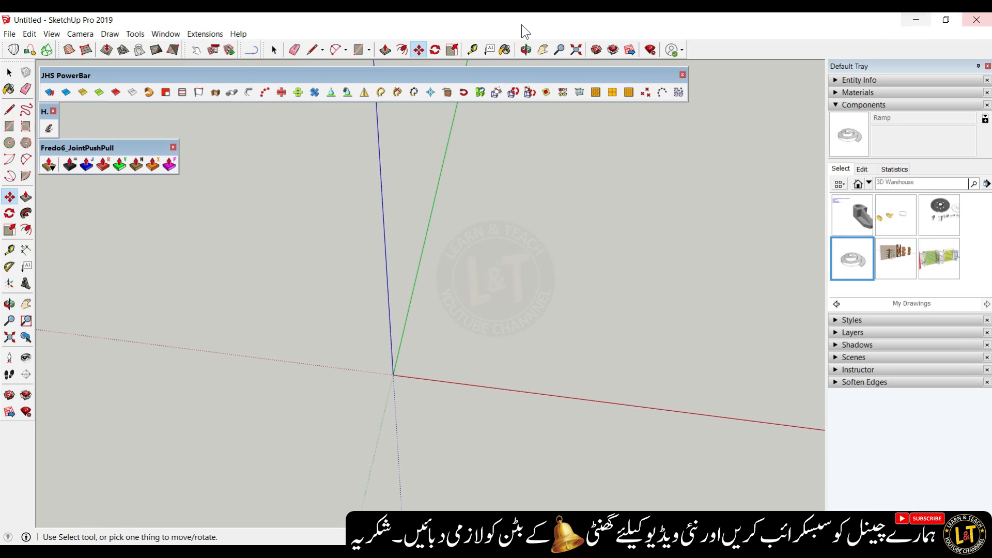
{"action": "left_click", "coordinate": [9, 109]}
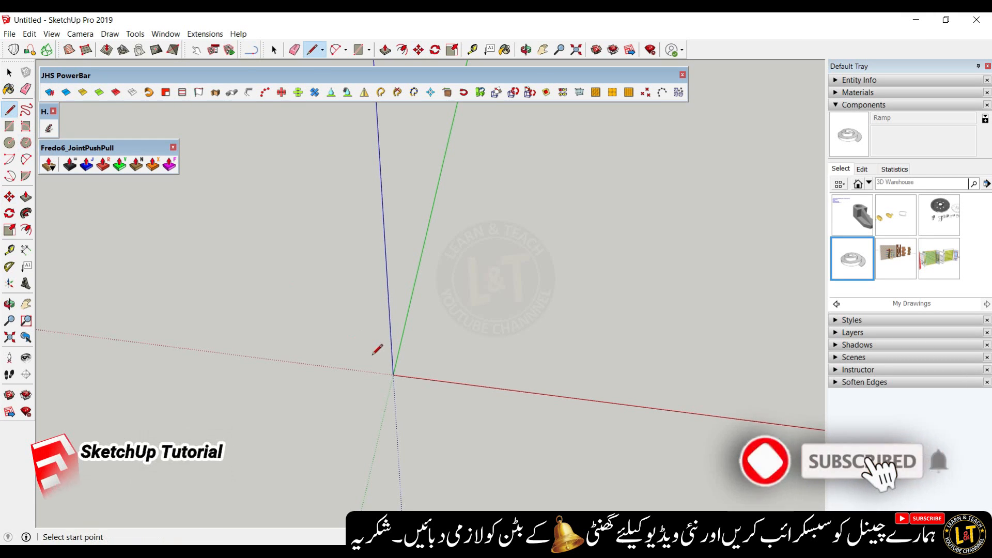
{"action": "left_click", "coordinate": [393, 374]}
{"action": "middle_click_drag", "start_coordinate": [392, 328], "coordinate": [421, 177]}
{"action": "middle_click_drag", "start_coordinate": [394, 321], "coordinate": [395, 281]}
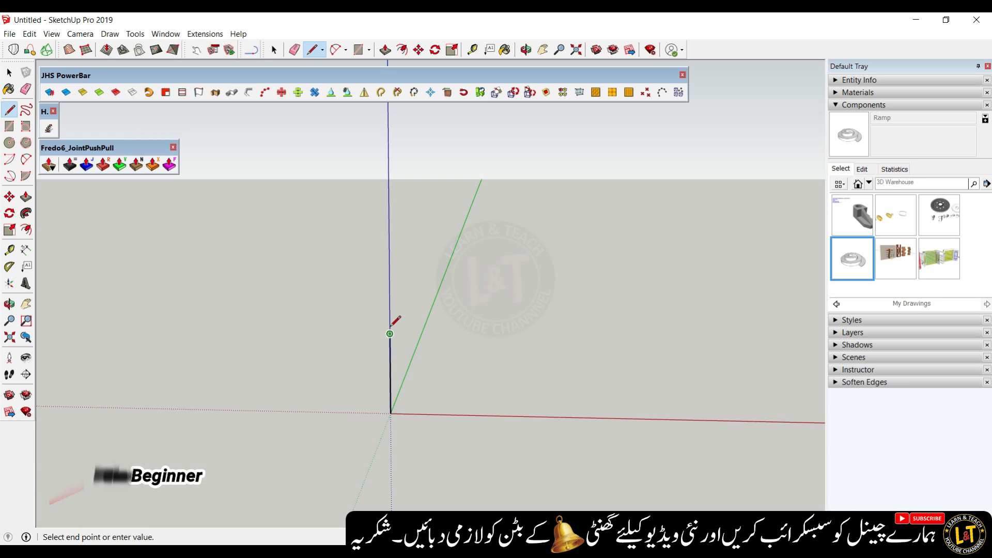
{"action": "left_click", "coordinate": [390, 329]}
{"action": "key", "text": "space"}
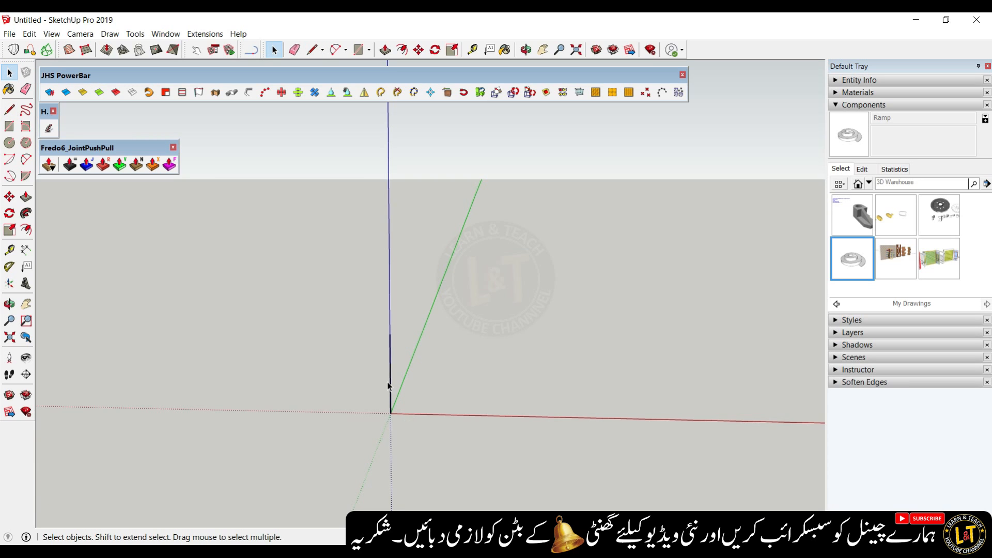
Start Helix along curve on the vertical line, with Radius 1 set to 8' and Radius 2 to 2'
{"action": "middle_click_drag", "start_coordinate": [375, 378], "coordinate": [396, 398]}
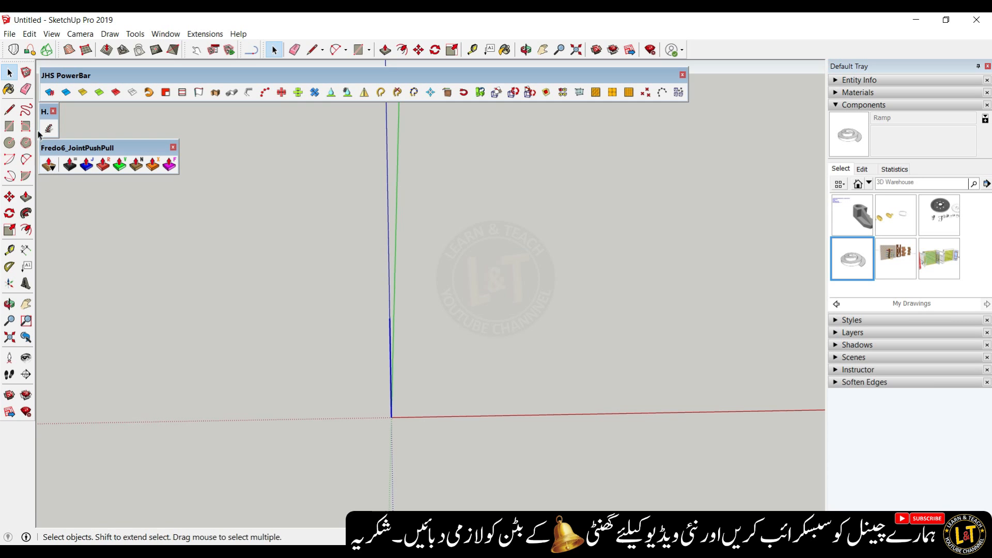
{"action": "left_click_drag", "start_coordinate": [46, 114], "coordinate": [78, 187]}
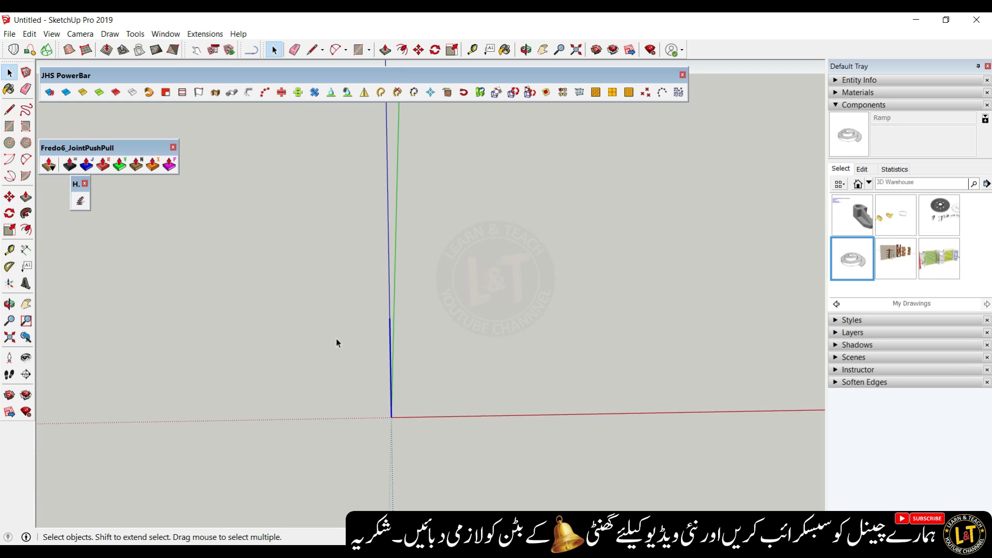
{"action": "left_click", "coordinate": [79, 201]}
{"action": "left_click_drag", "start_coordinate": [89, 57], "coordinate": [310, 123]}
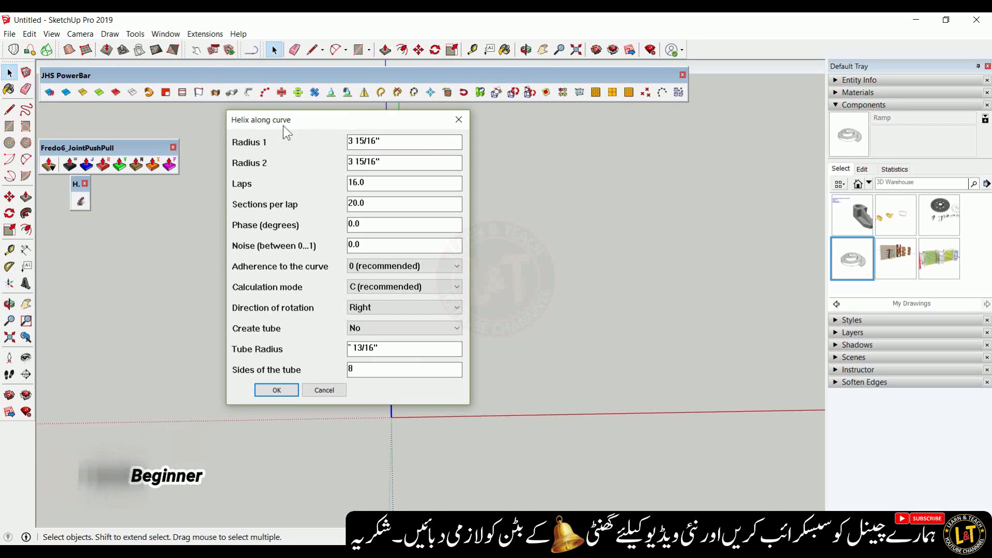
{"action": "left_click_drag", "start_coordinate": [386, 145], "coordinate": [338, 143]}
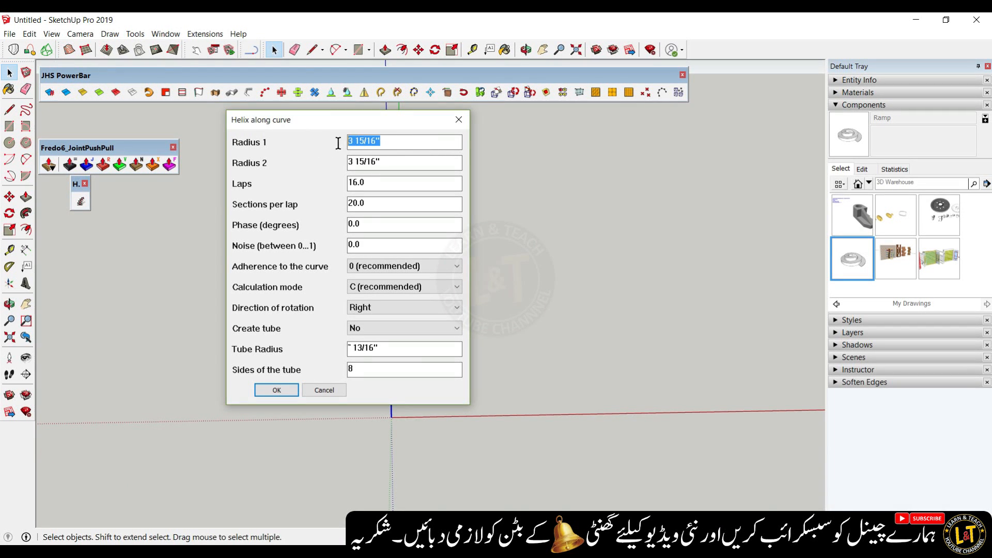
{"action": "type", "text": "8'"}
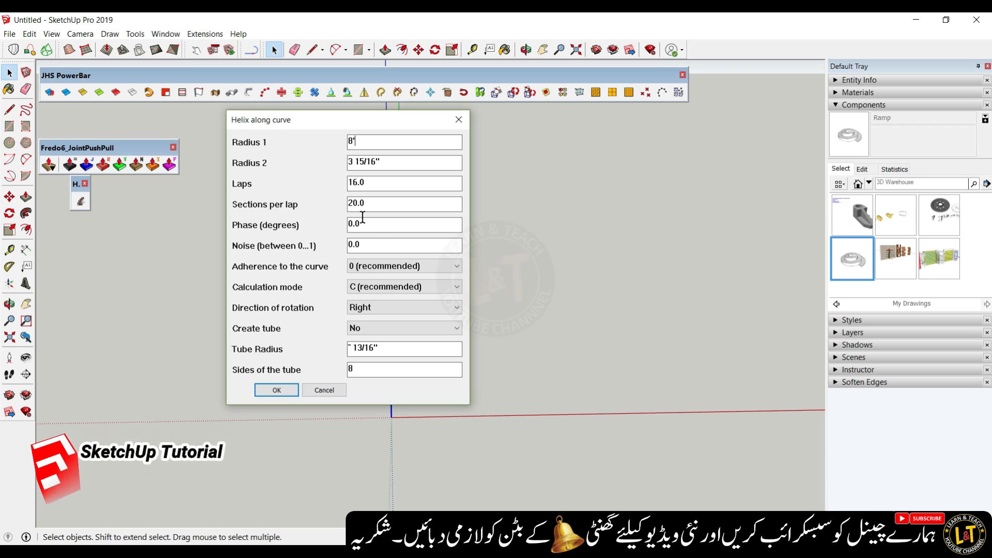
{"action": "left_click", "coordinate": [391, 167]}
{"action": "left_click_drag", "start_coordinate": [391, 167], "coordinate": [312, 175]}
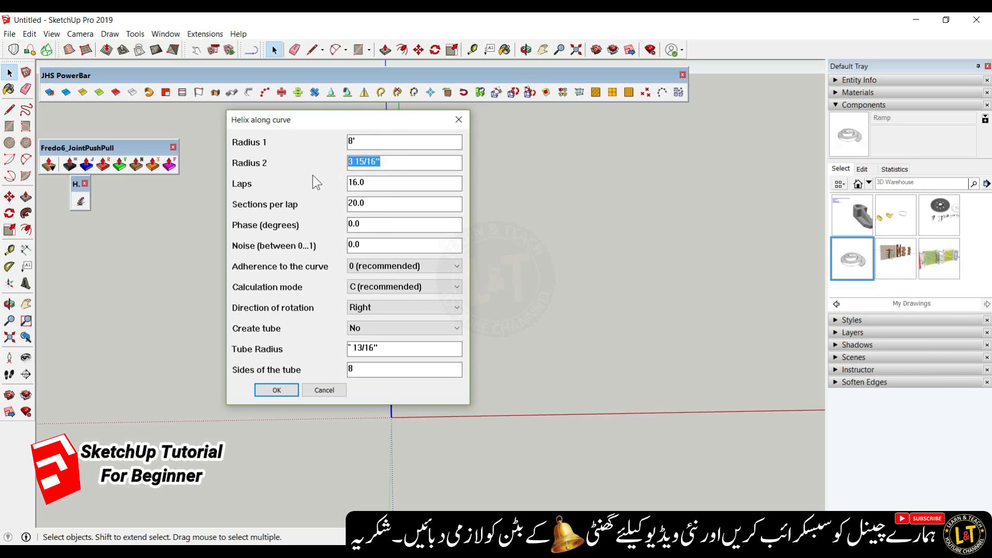
{"action": "type", "text": "2'"}
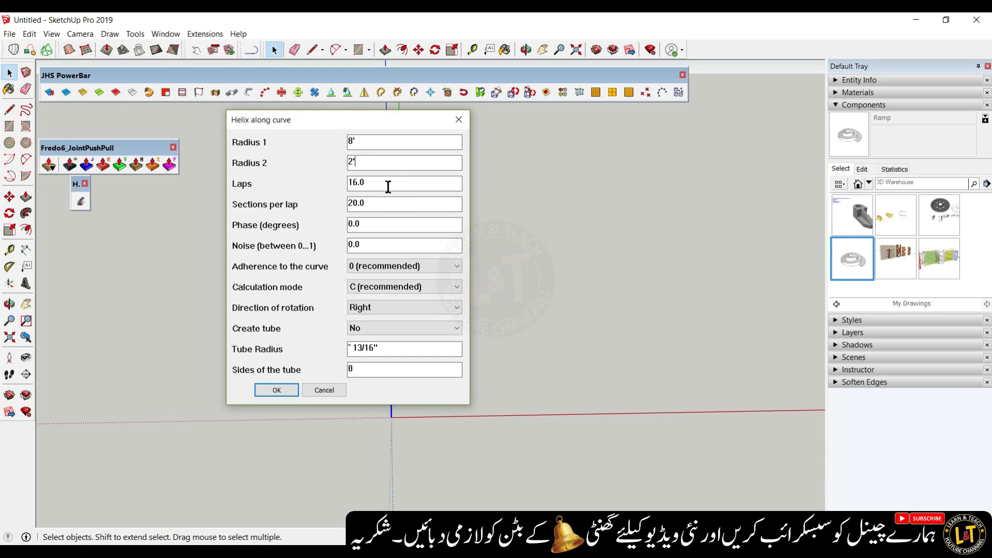
Set 2 laps and 100 sections per lap, and create the tapering helix around the vertical line
{"action": "left_click_drag", "start_coordinate": [389, 184], "coordinate": [345, 184]}
{"action": "type", "text": "2"}
{"action": "left_click_drag", "start_coordinate": [379, 205], "coordinate": [333, 211]}
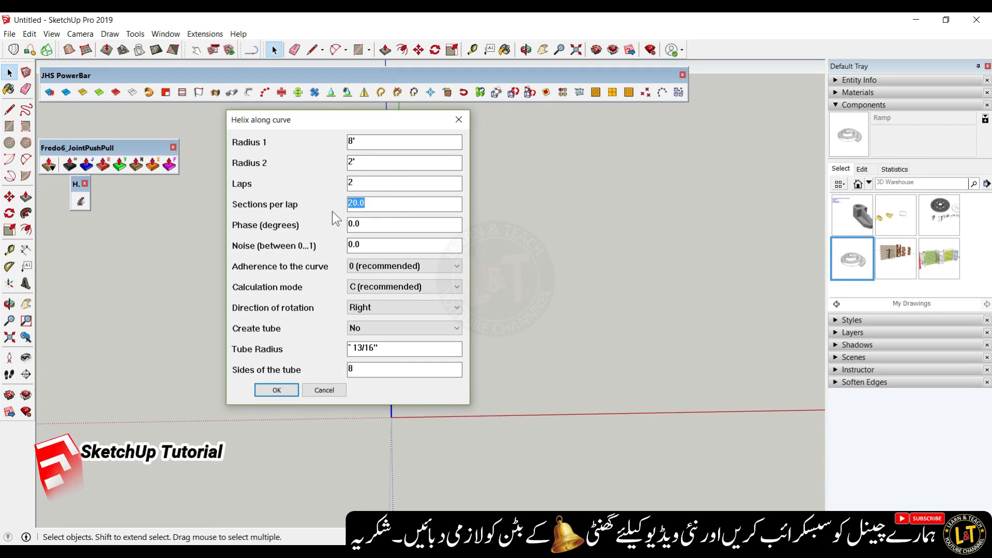
{"action": "type", "text": "100"}
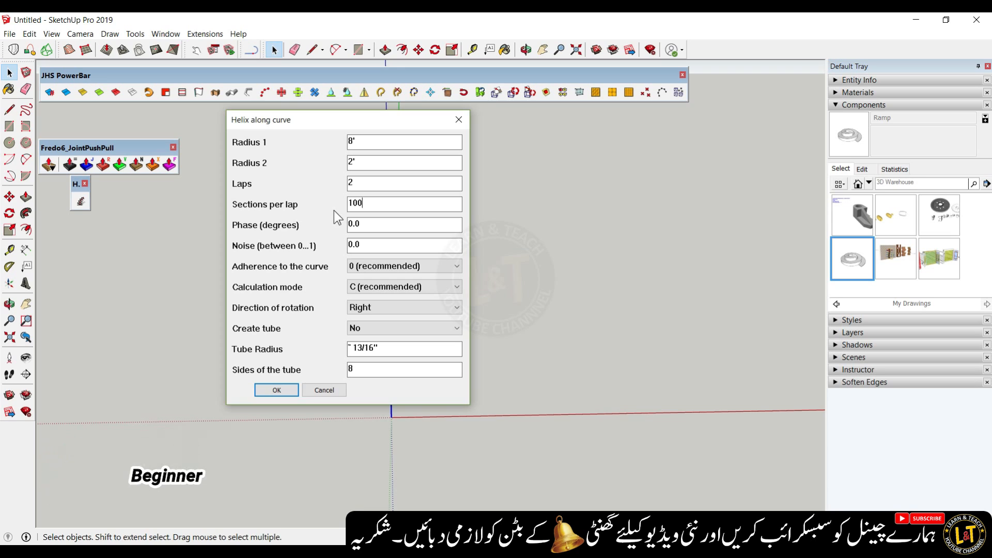
{"action": "left_click", "coordinate": [277, 390]}
{"action": "middle_click_drag", "start_coordinate": [358, 402], "coordinate": [589, 384]}
{"action": "key", "text": "space"}
{"action": "middle_click_drag", "start_coordinate": [377, 310], "coordinate": [493, 299]}
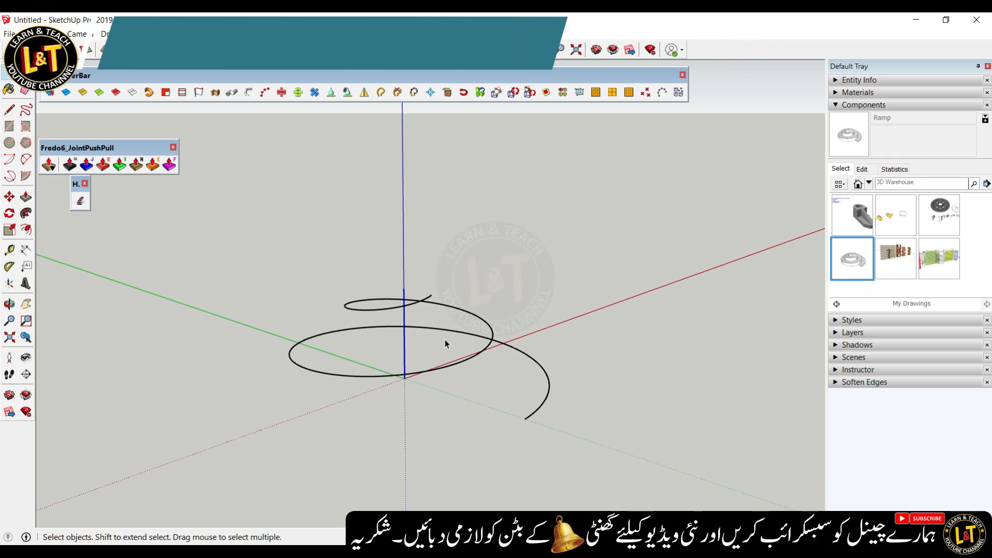
Create a second, wider helix along the same vertical line with Radius 1 of 11' and Radius 2 of 5'
{"action": "left_click", "coordinate": [81, 200]}
{"action": "left_click_drag", "start_coordinate": [525, 150], "coordinate": [625, 158]}
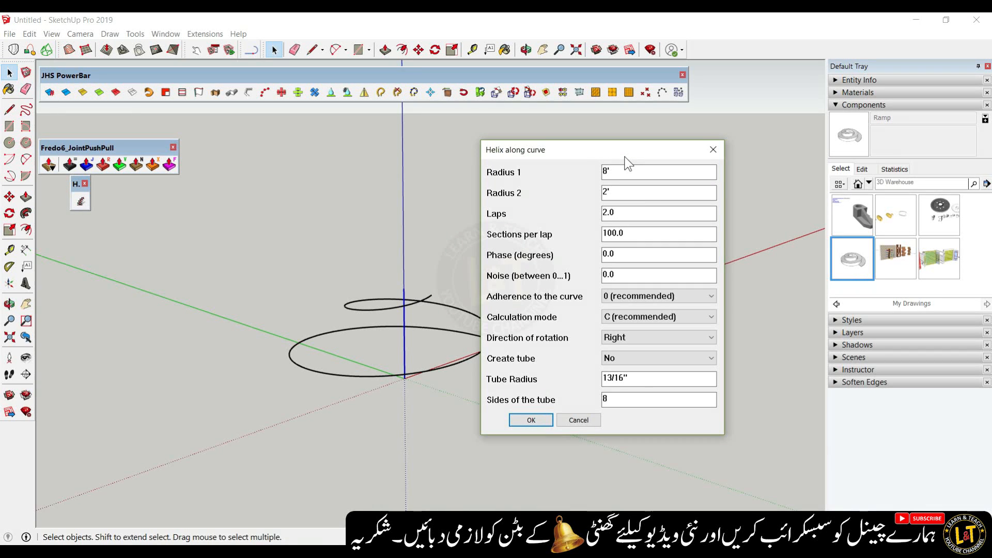
{"action": "double_click", "coordinate": [611, 171]}
{"action": "type", "text": "11"}
{"action": "key", "text": "Tab"}
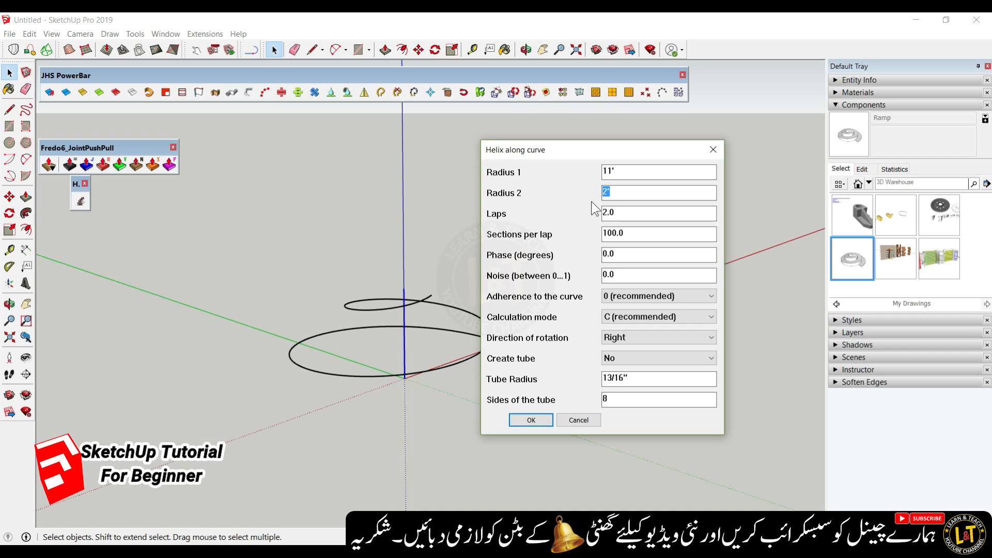
{"action": "type", "text": "5"}
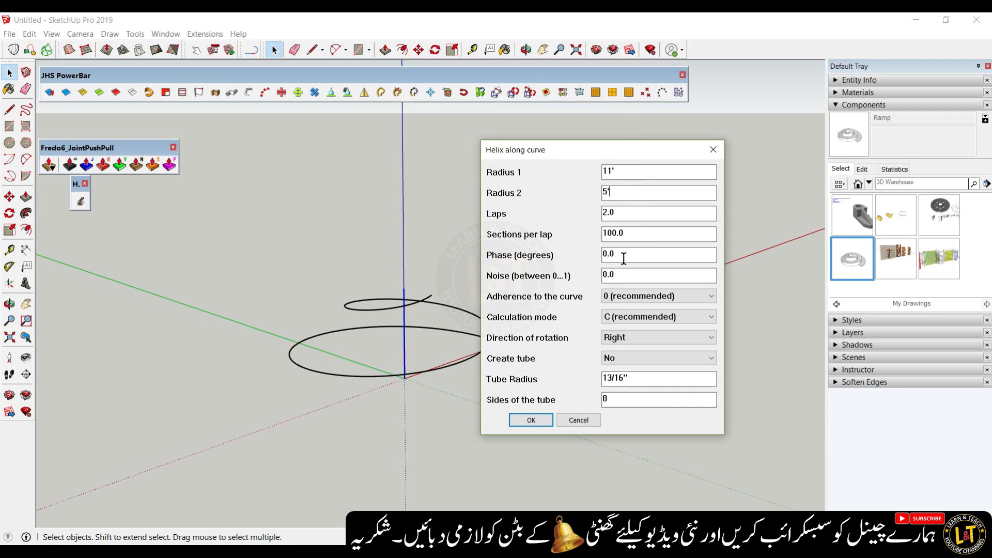
{"action": "left_click", "coordinate": [531, 421]}
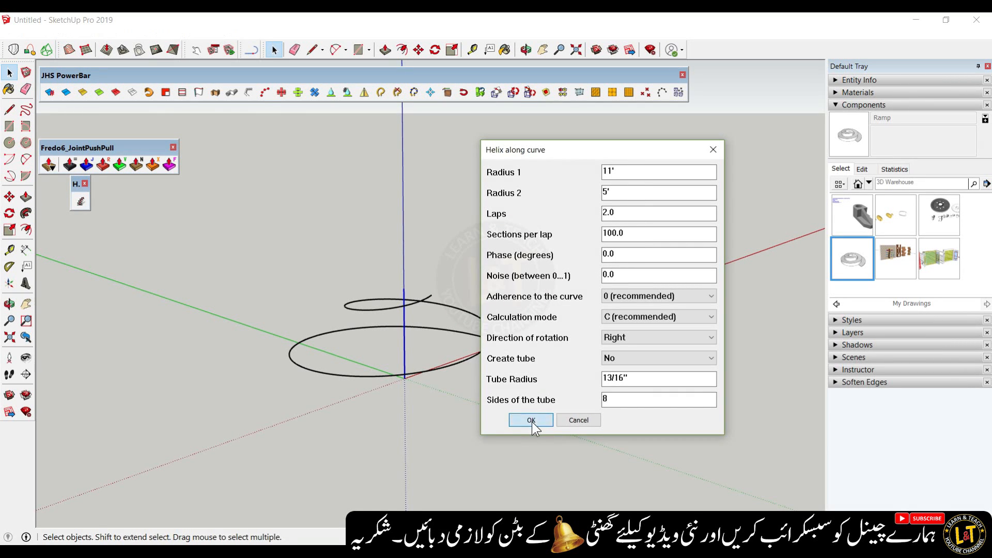
{"action": "middle_click_drag", "start_coordinate": [464, 366], "coordinate": [518, 502]}
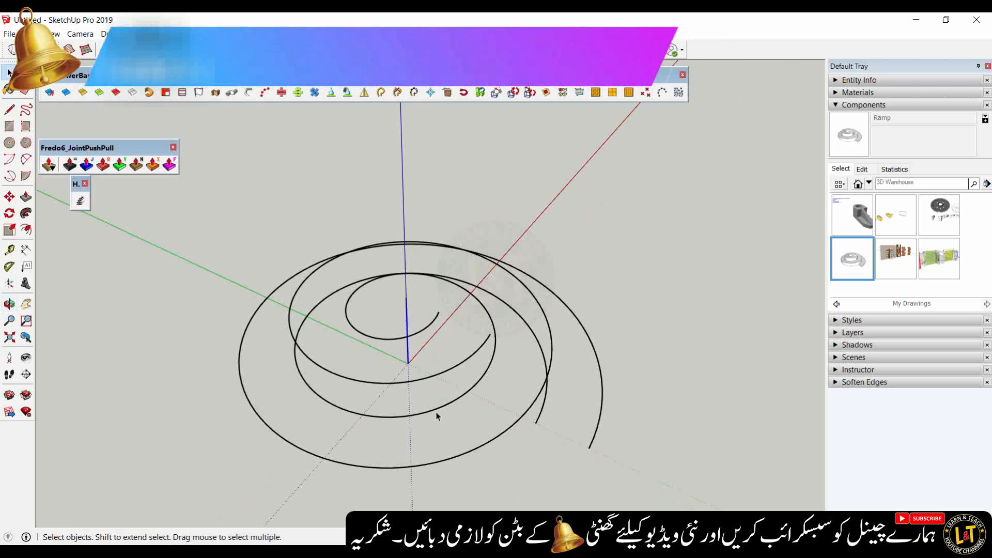
{"action": "scroll", "coordinate": [376, 348], "scroll_direction": "up", "scroll_amount": 1}
{"action": "middle_click_drag", "start_coordinate": [421, 338], "coordinate": [527, 438]}
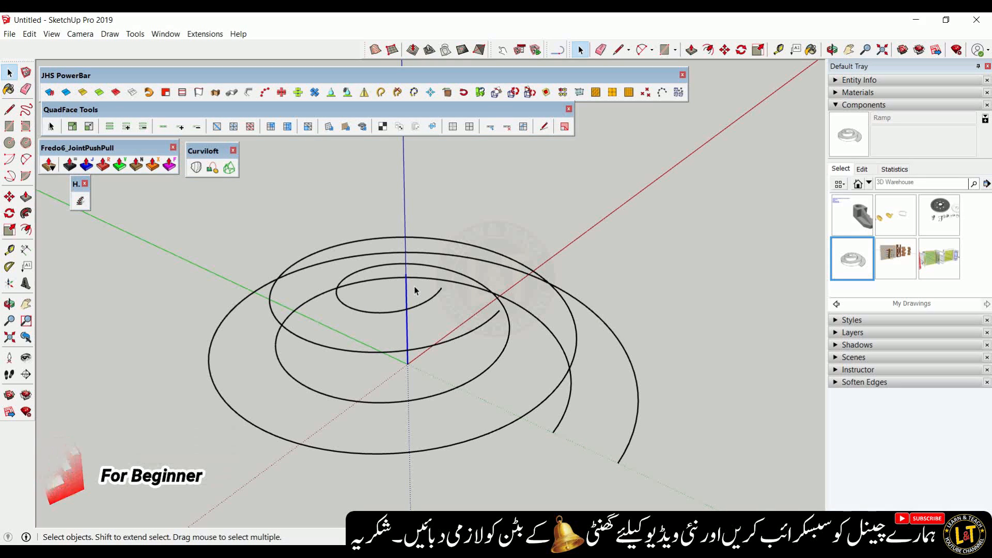
Loft the inner and outer helices by spline with Curviloft to generate the spiral ramp surface
{"action": "left_click_drag", "start_coordinate": [208, 155], "coordinate": [241, 157]}
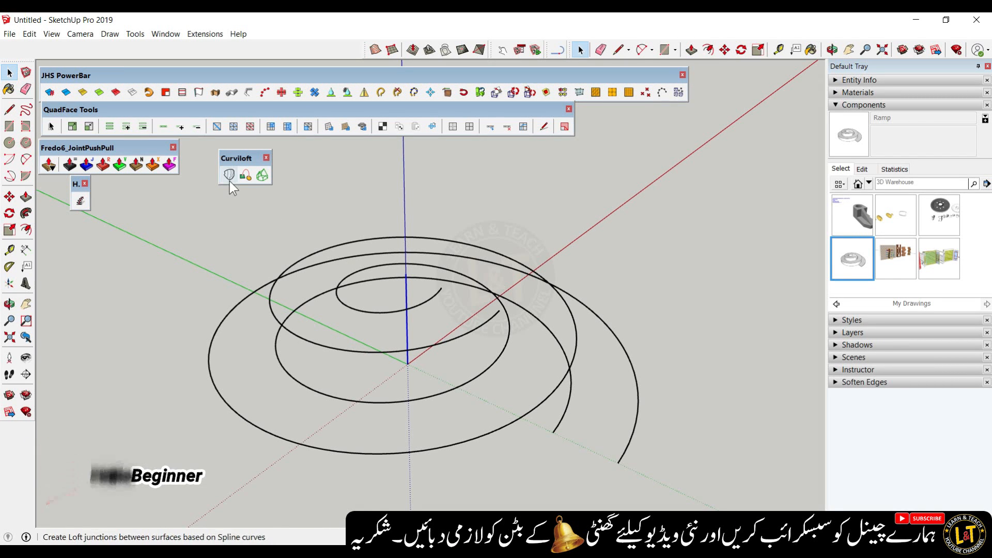
{"action": "left_click", "coordinate": [229, 175]}
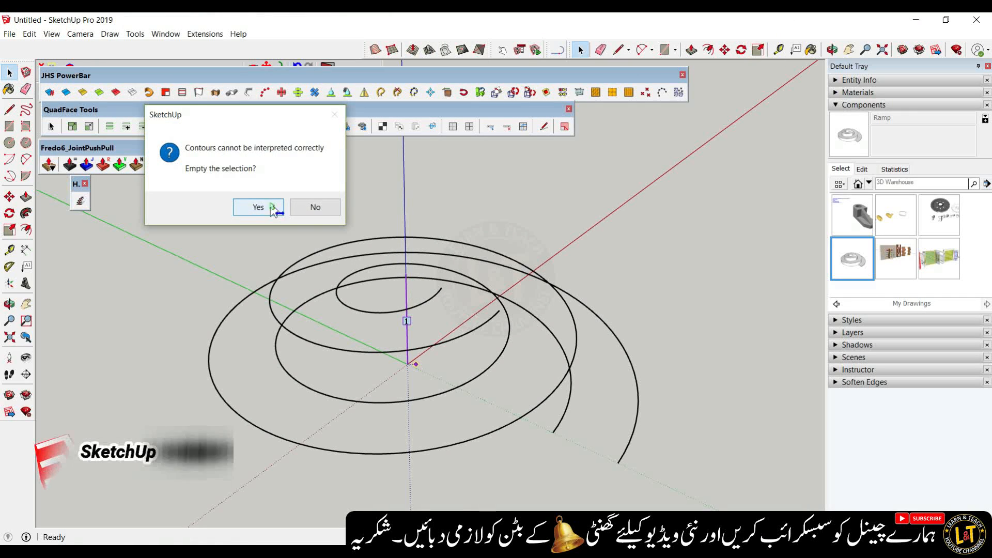
{"action": "left_click", "coordinate": [272, 209]}
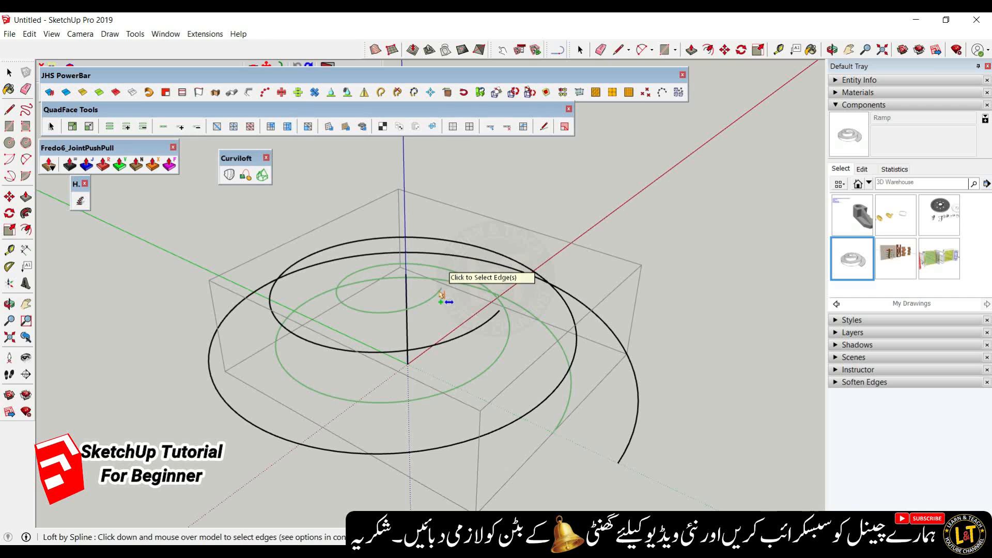
{"action": "left_click", "coordinate": [488, 329]}
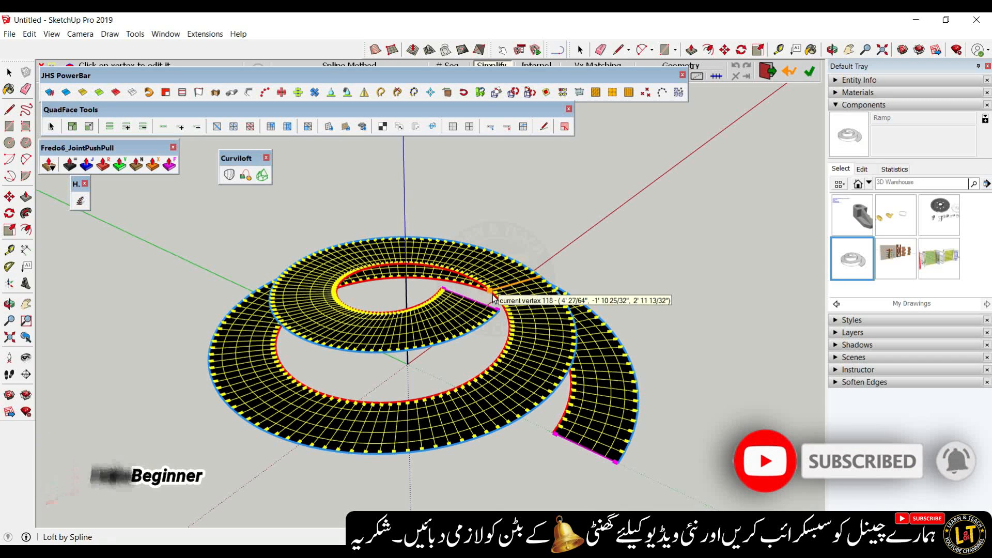
{"action": "key", "text": "Return"}
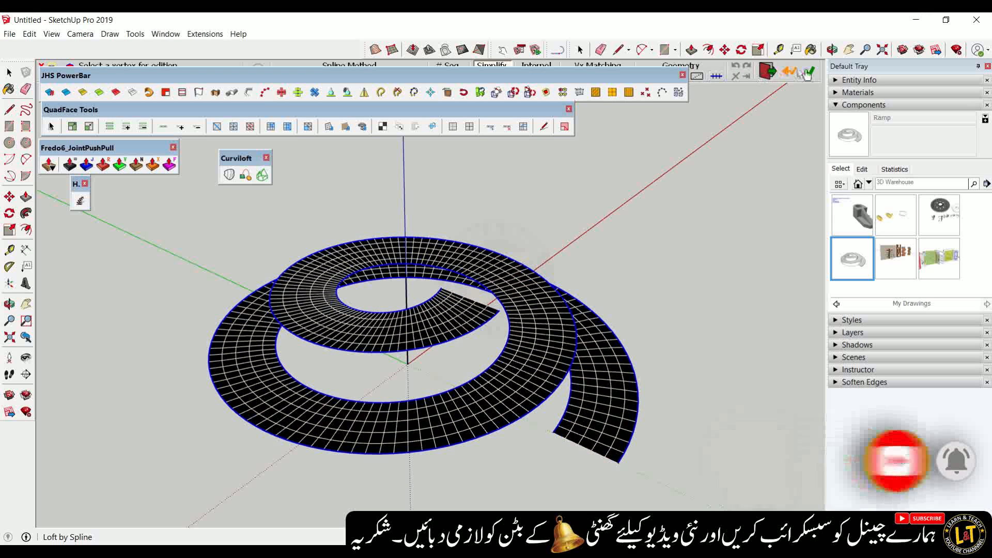
{"action": "left_click_drag", "start_coordinate": [552, 80], "coordinate": [557, 112]}
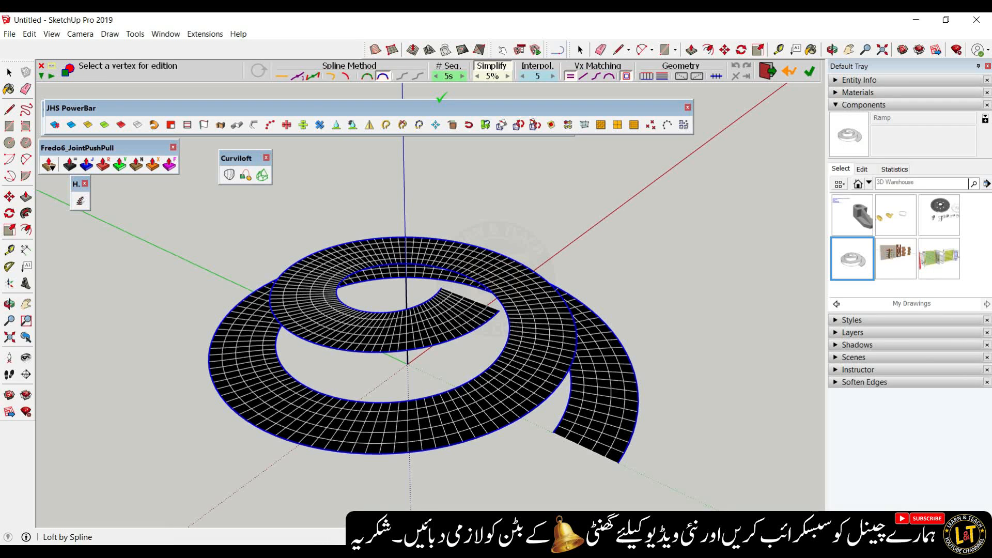
{"action": "left_click", "coordinate": [809, 71]}
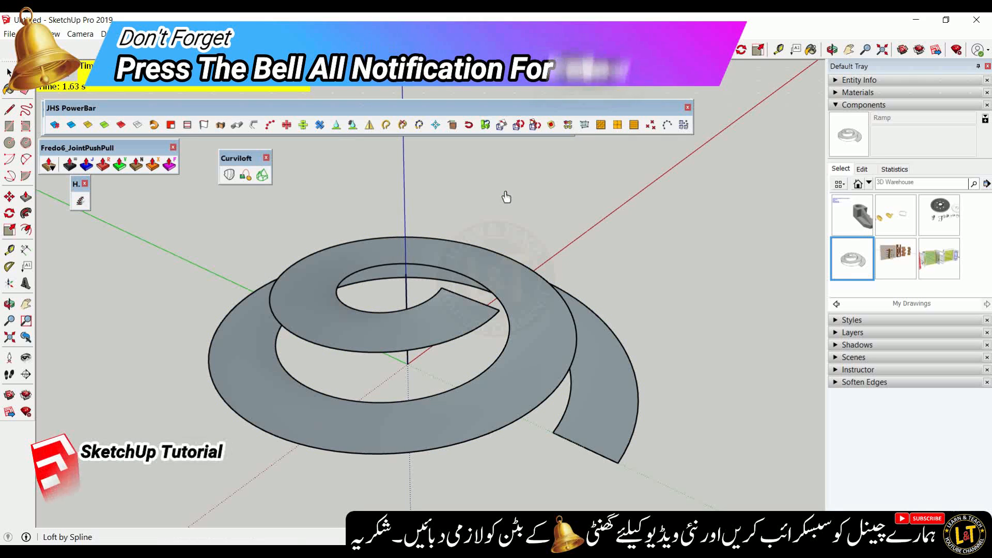
{"action": "scroll", "coordinate": [443, 289], "scroll_direction": "down", "scroll_amount": 2}
{"action": "middle_click_drag", "start_coordinate": [449, 365], "coordinate": [474, 310]}
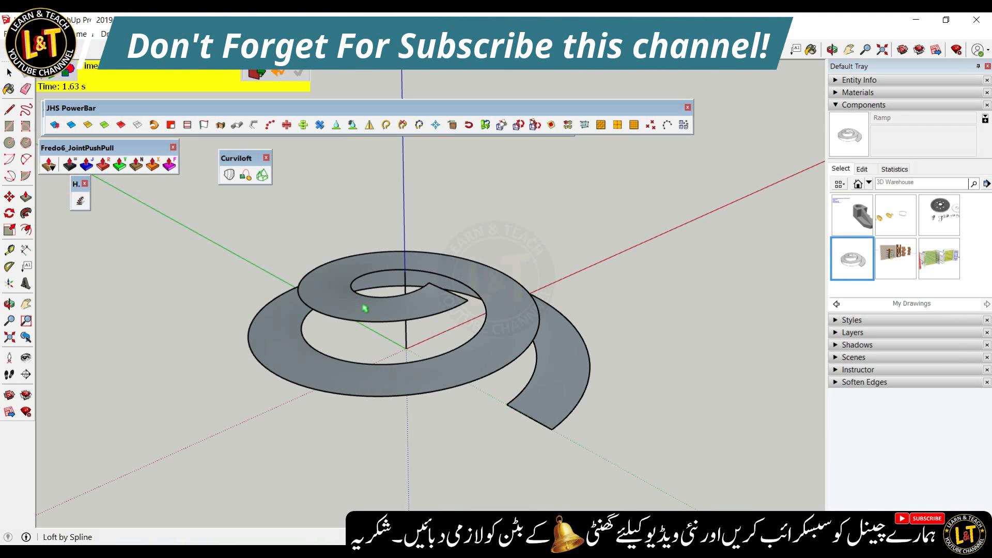
Move the Fredo6_JointPushPull and JHS PowerBar tool sets lower in the drawing area and activate Push/Pull
{"action": "left_click_drag", "start_coordinate": [126, 152], "coordinate": [137, 222]}
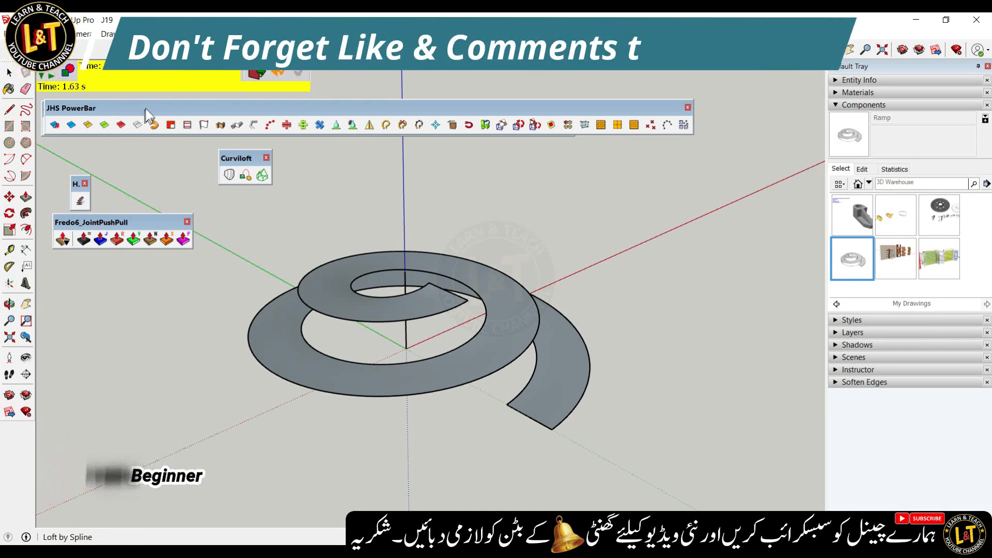
{"action": "left_click_drag", "start_coordinate": [157, 109], "coordinate": [153, 147]}
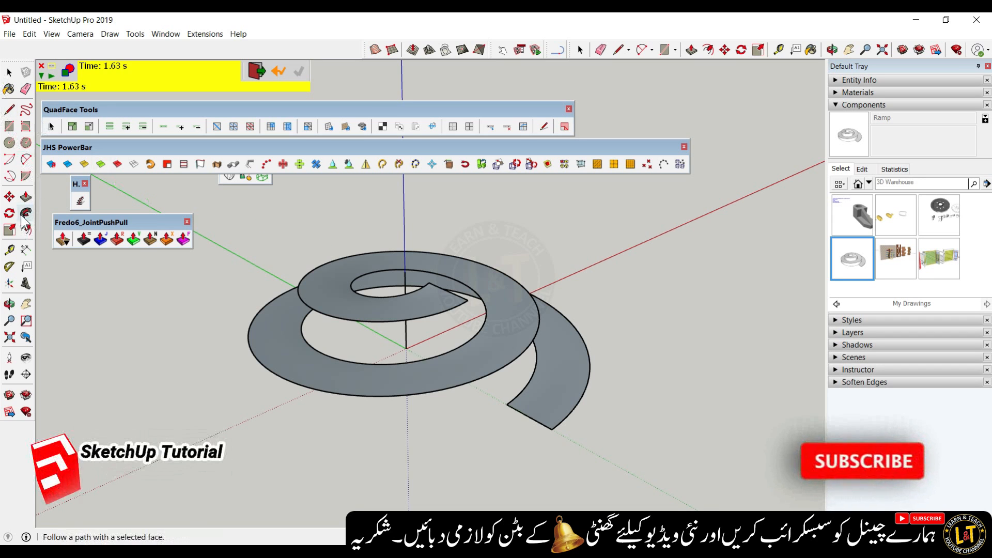
{"action": "left_click", "coordinate": [26, 197]}
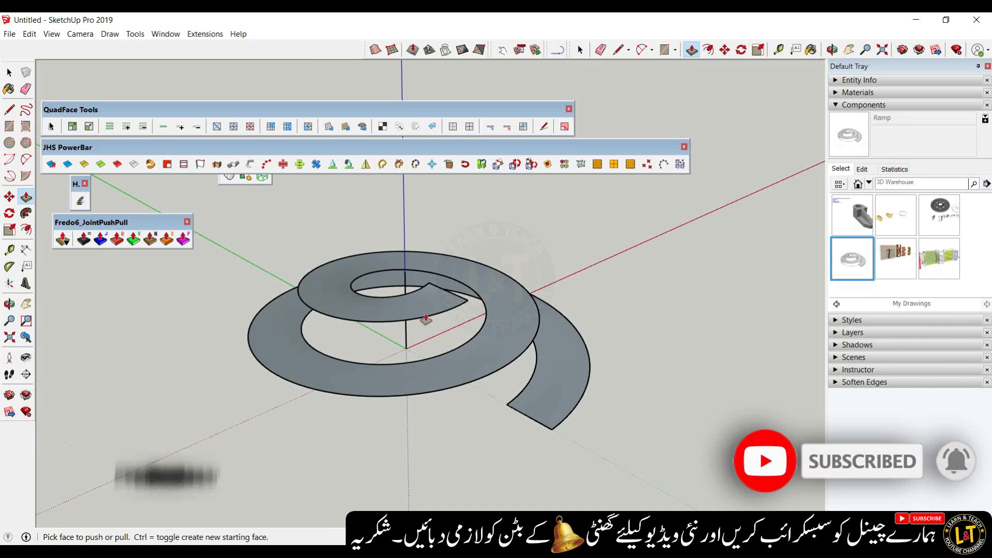
{"action": "left_click_drag", "start_coordinate": [152, 223], "coordinate": [159, 225]}
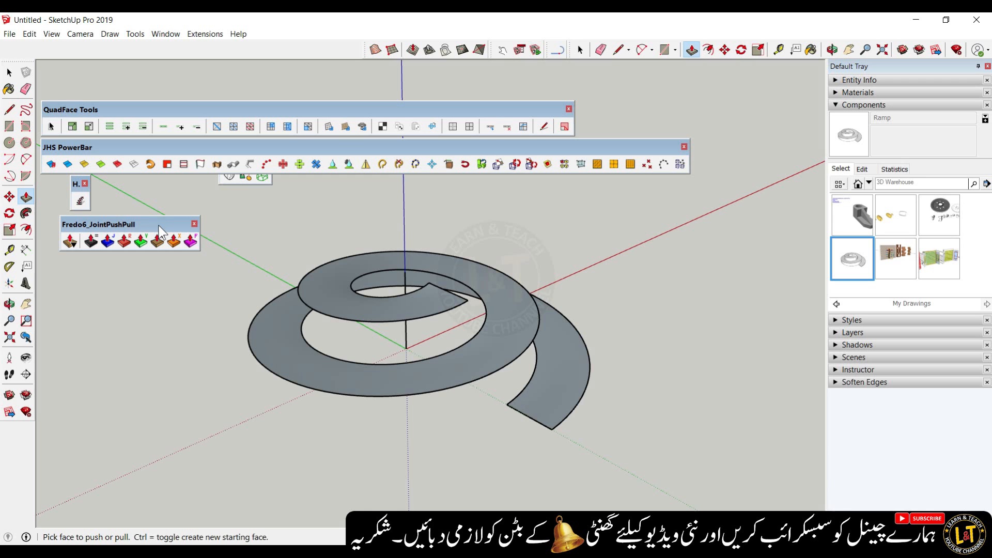
{"action": "left_click", "coordinate": [166, 34]}
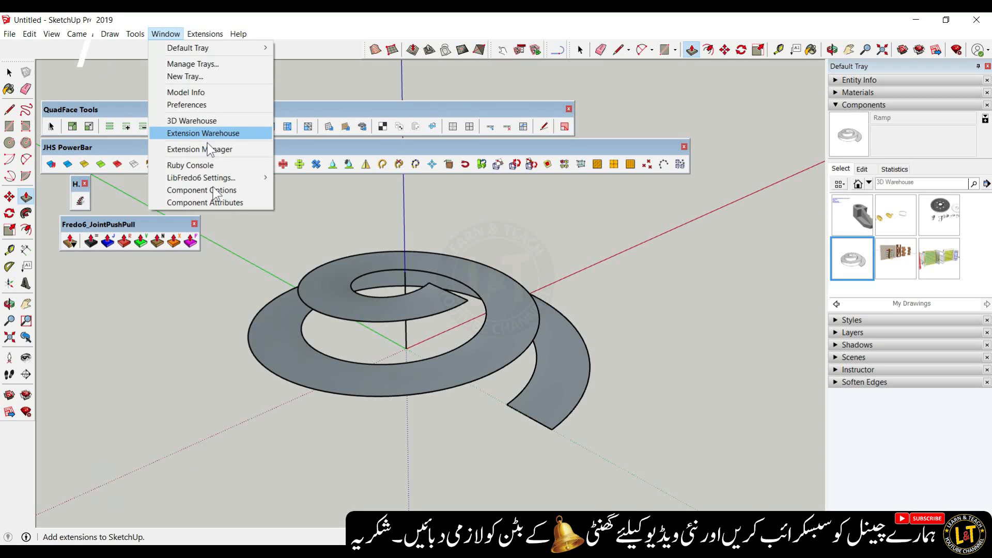
{"action": "left_click", "coordinate": [167, 281]}
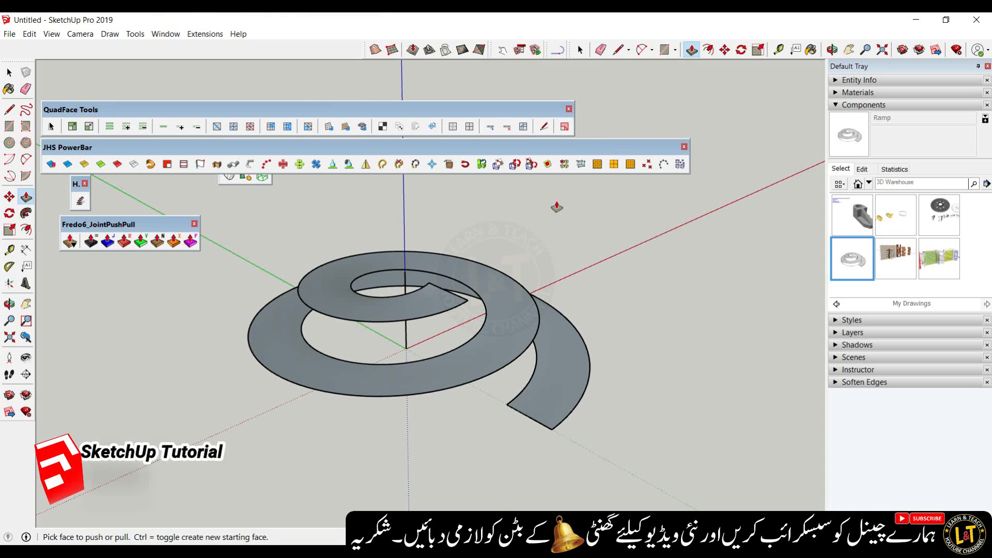
{"action": "left_click", "coordinate": [175, 242]}
{"action": "middle_click_drag", "start_coordinate": [476, 394], "coordinate": [459, 332]}
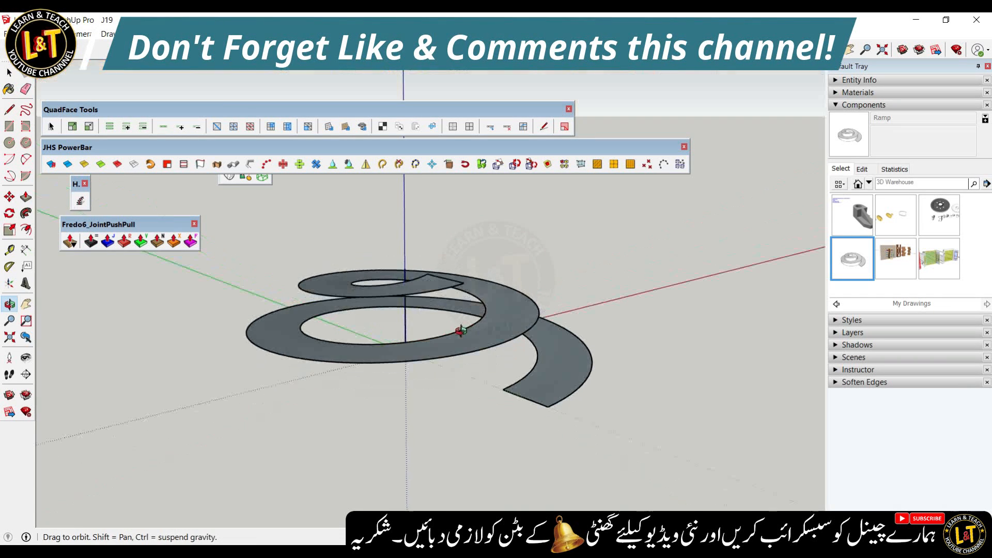
{"action": "scroll", "coordinate": [466, 342], "scroll_direction": "up", "scroll_amount": 1}
{"action": "left_click_drag", "start_coordinate": [457, 365], "coordinate": [467, 477]}
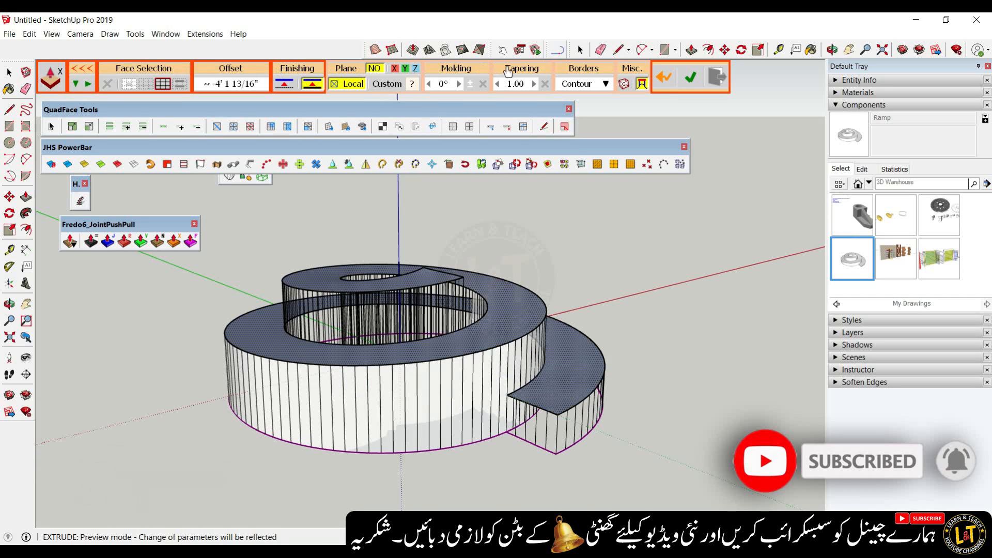
{"action": "left_click", "coordinate": [261, 85]}
{"action": "left_click_drag", "start_coordinate": [534, 255], "coordinate": [564, 188]}
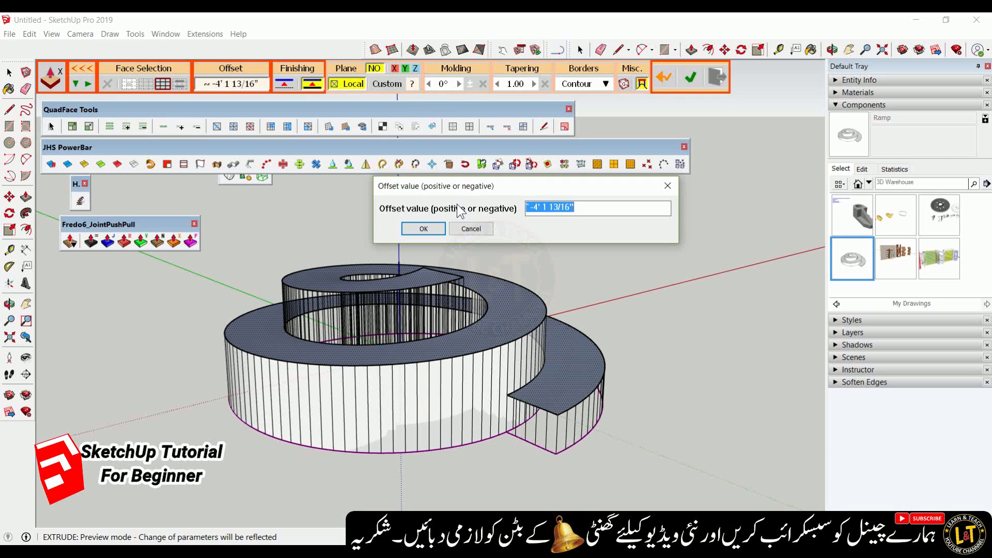
{"action": "left_click_drag", "start_coordinate": [534, 209], "coordinate": [544, 210]}
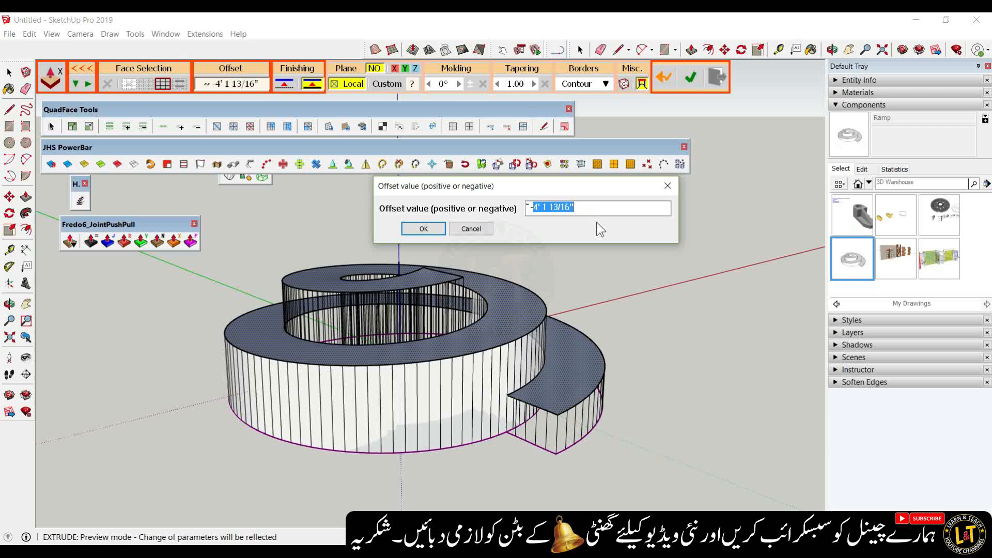
{"action": "key", "text": "BackSpace"}
{"action": "type", "text": "2"}
{"action": "key", "text": "Return"}
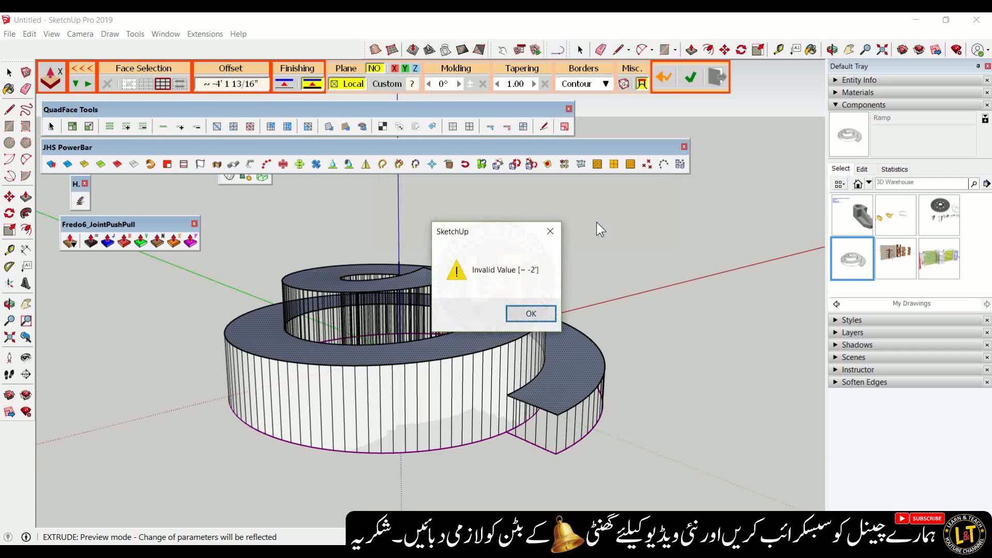
{"action": "left_click", "coordinate": [531, 314]}
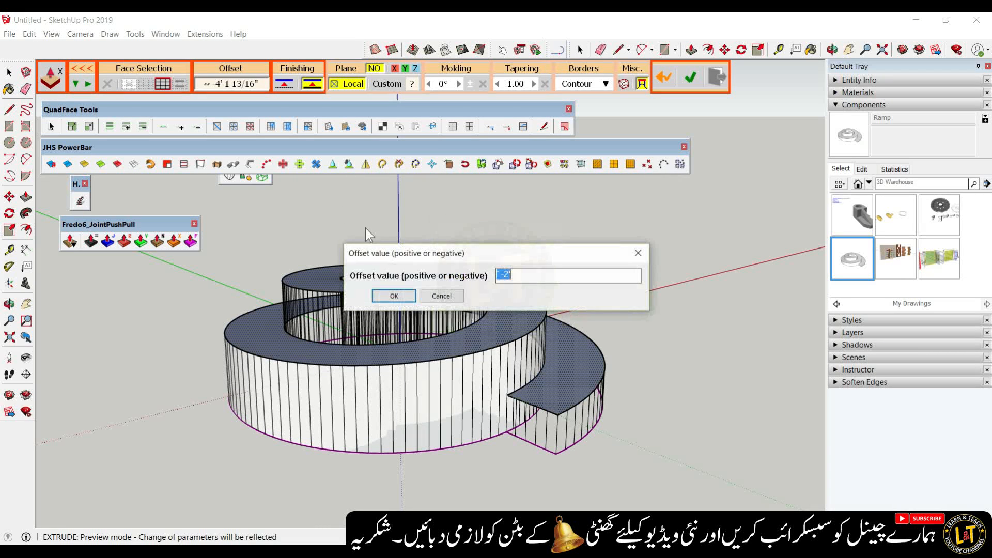
{"action": "type", "text": "2"}
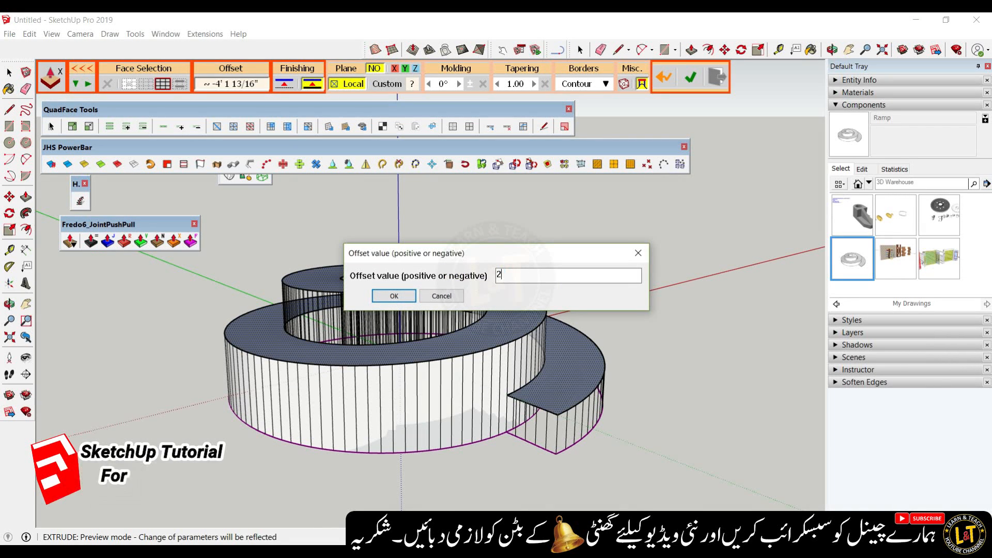
{"action": "key", "text": "Return"}
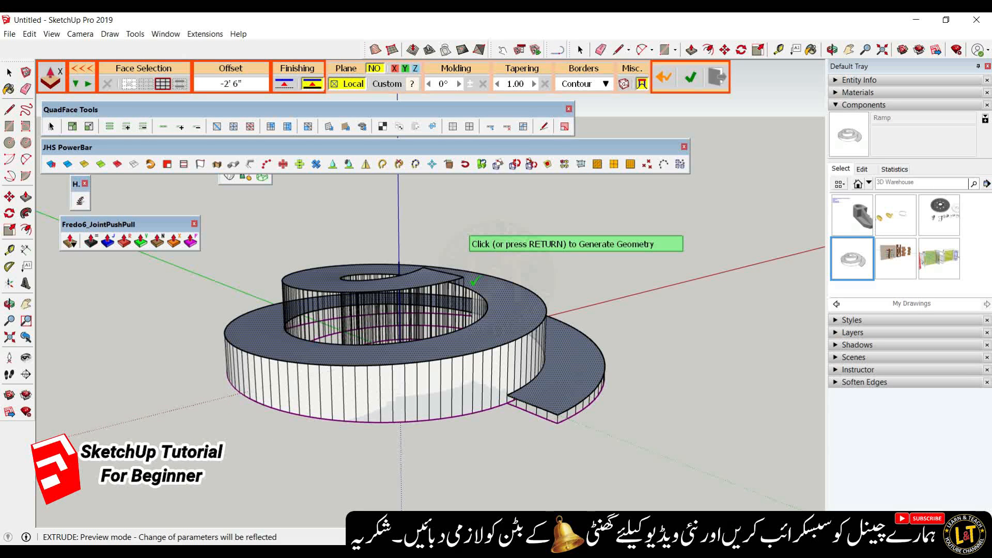
{"action": "left_click", "coordinate": [255, 89]}
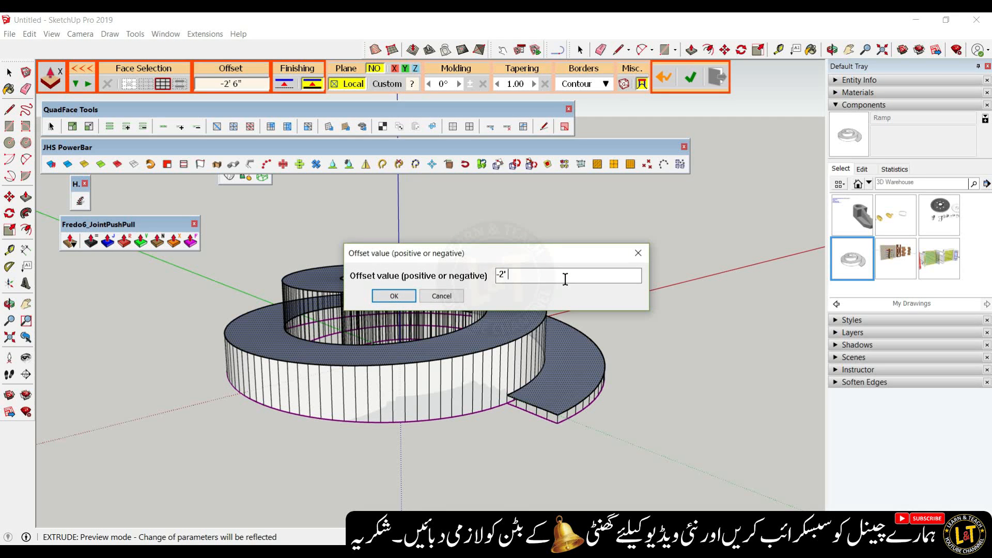
{"action": "key", "text": "Return"}
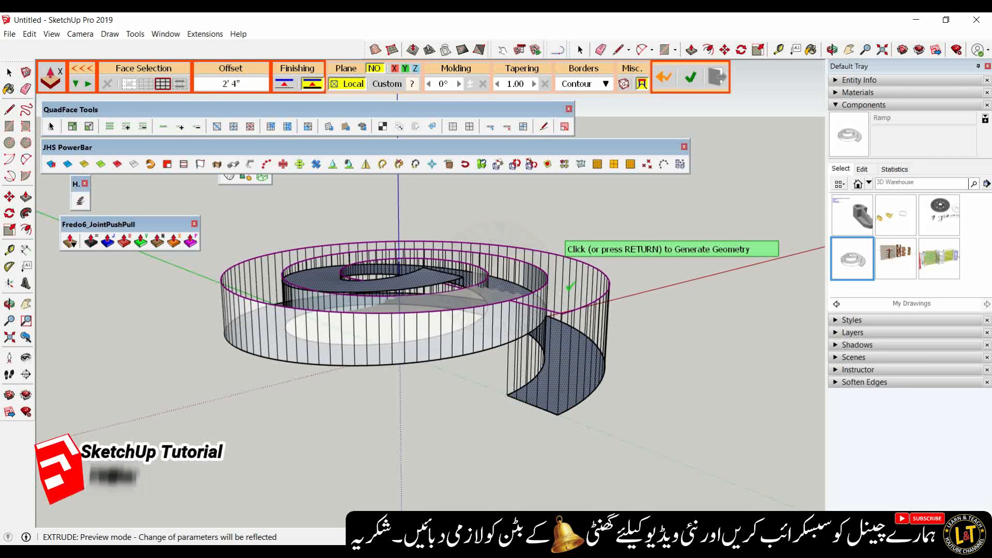
{"action": "left_click_drag", "start_coordinate": [569, 284], "coordinate": [250, 91]}
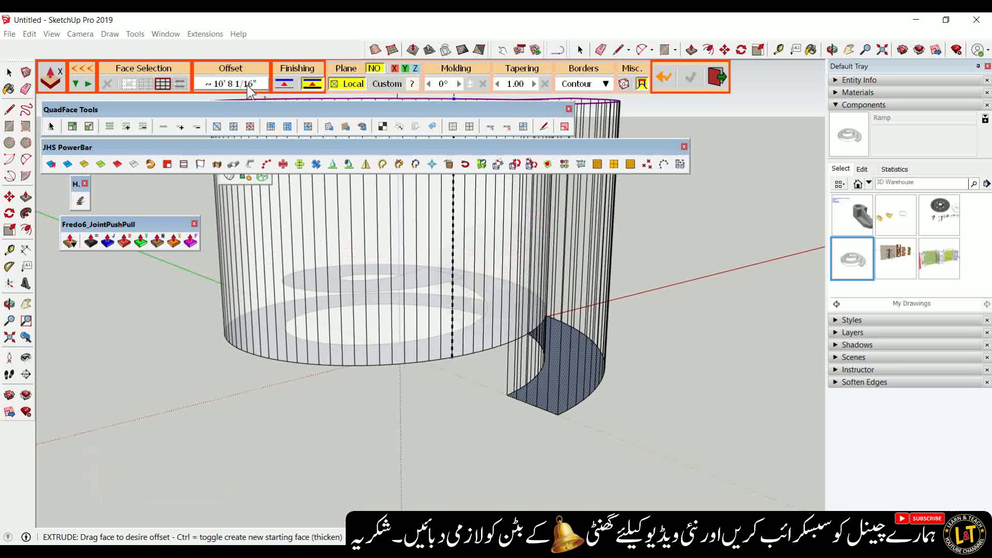
{"action": "left_click", "coordinate": [246, 86]}
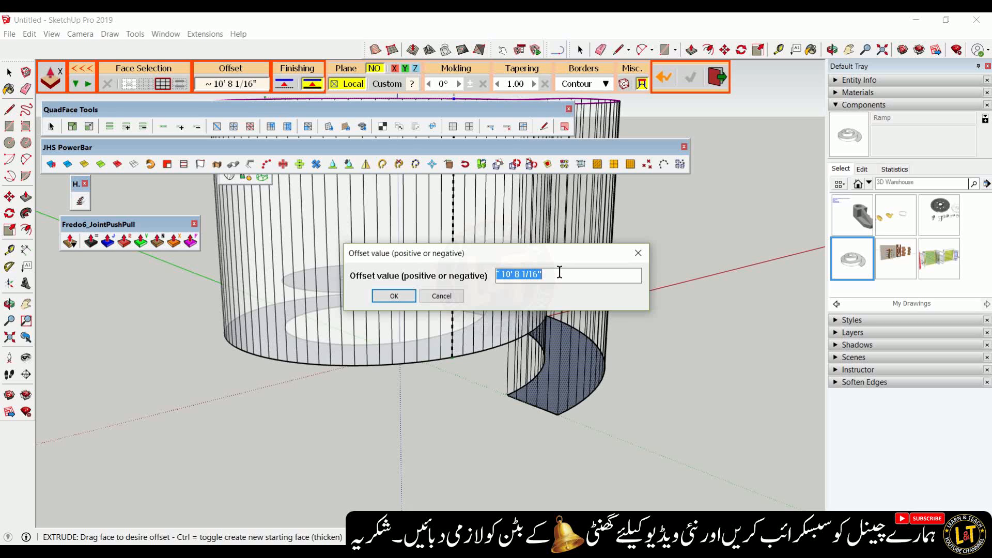
{"action": "key", "text": "Return"}
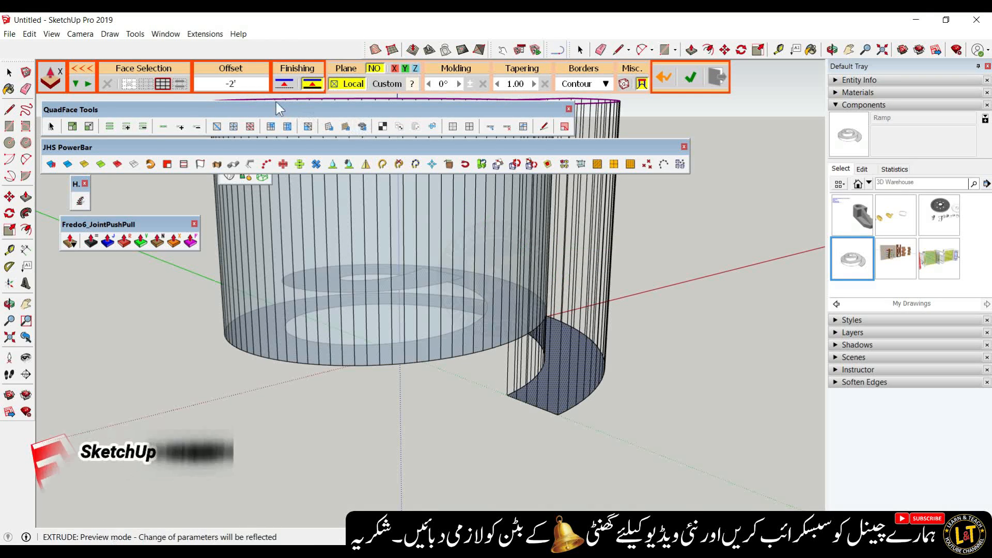
{"action": "left_click", "coordinate": [243, 84]}
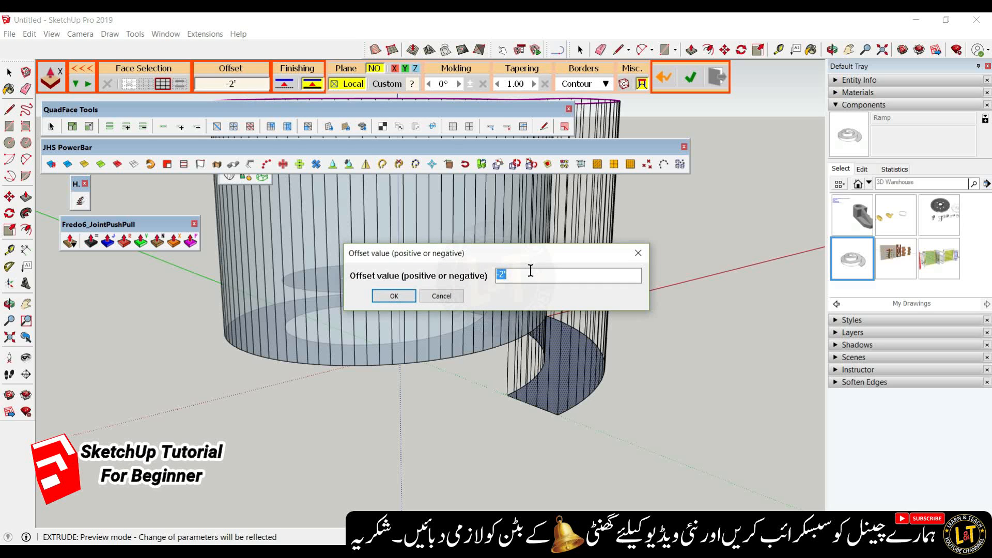
{"action": "type", "text": "-2'6"}
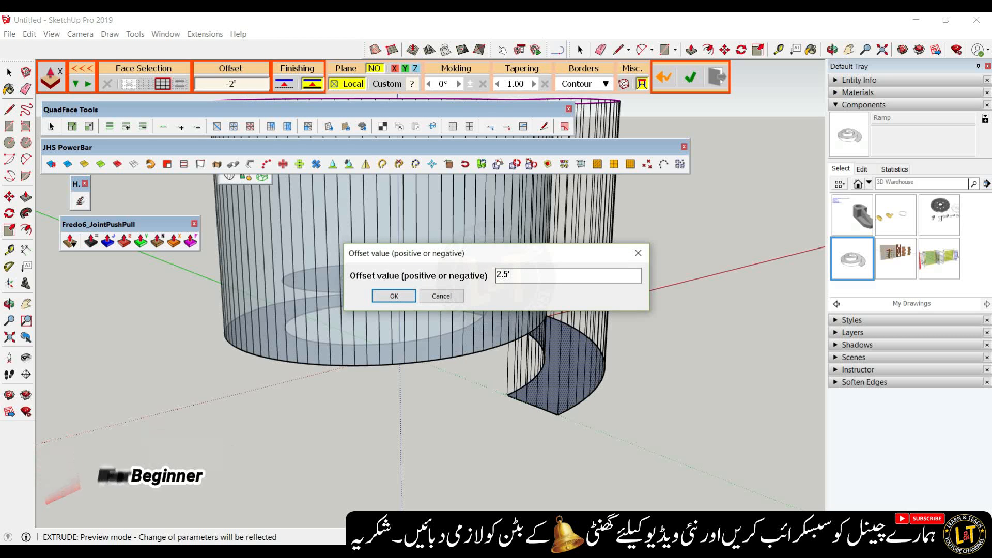
{"action": "key", "text": "Return"}
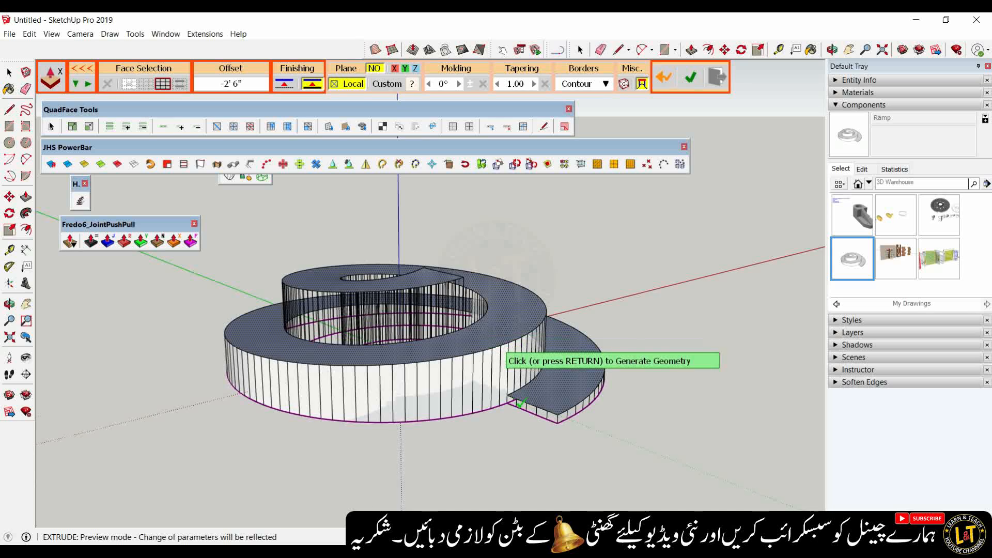
{"action": "scroll", "coordinate": [516, 400], "scroll_direction": "up", "scroll_amount": 3}
{"action": "key", "text": "space"}
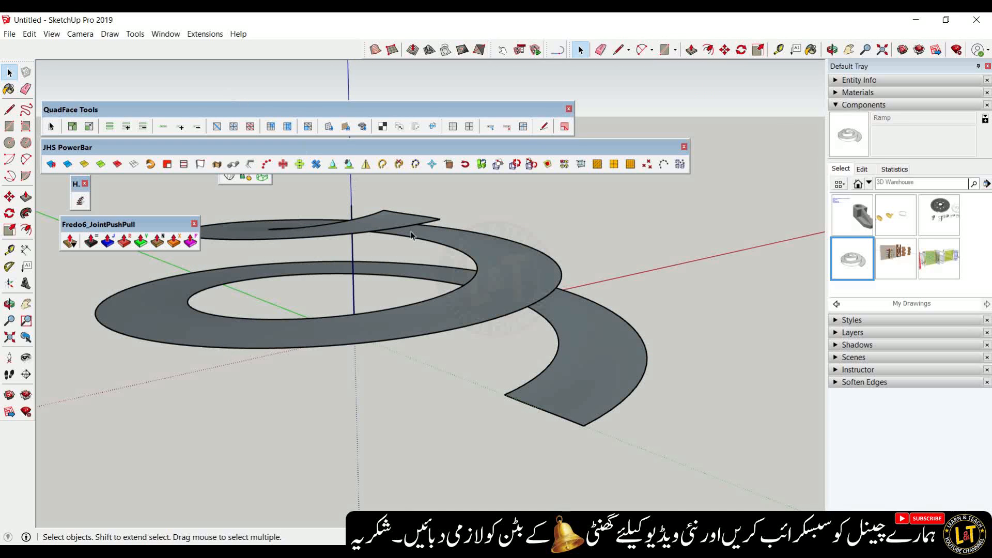
Select the spiral ramp and extrude its surface downward by about 2' 5 11/16" with JointPushPull's Extrude, generating the geometry
{"action": "left_click", "coordinate": [504, 301]}
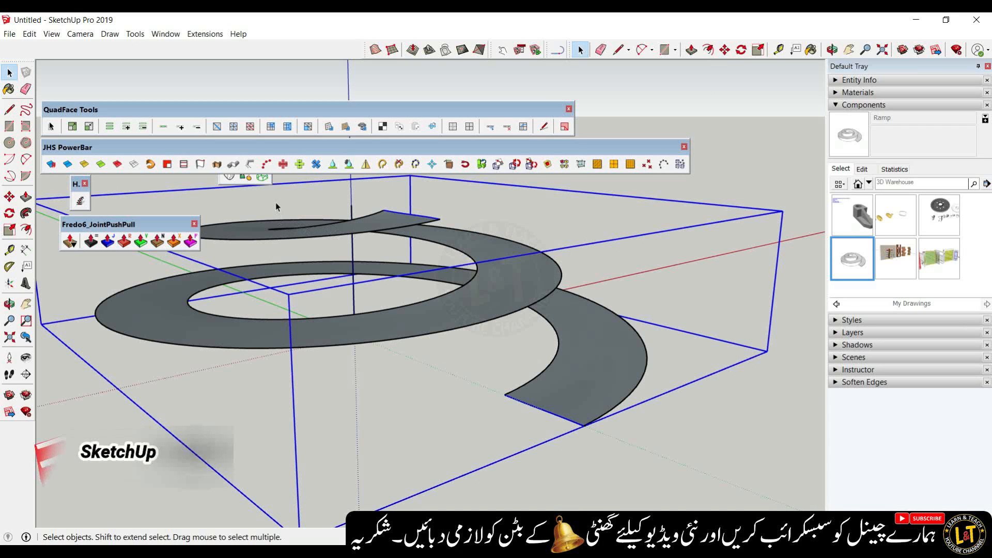
{"action": "left_click", "coordinate": [173, 241]}
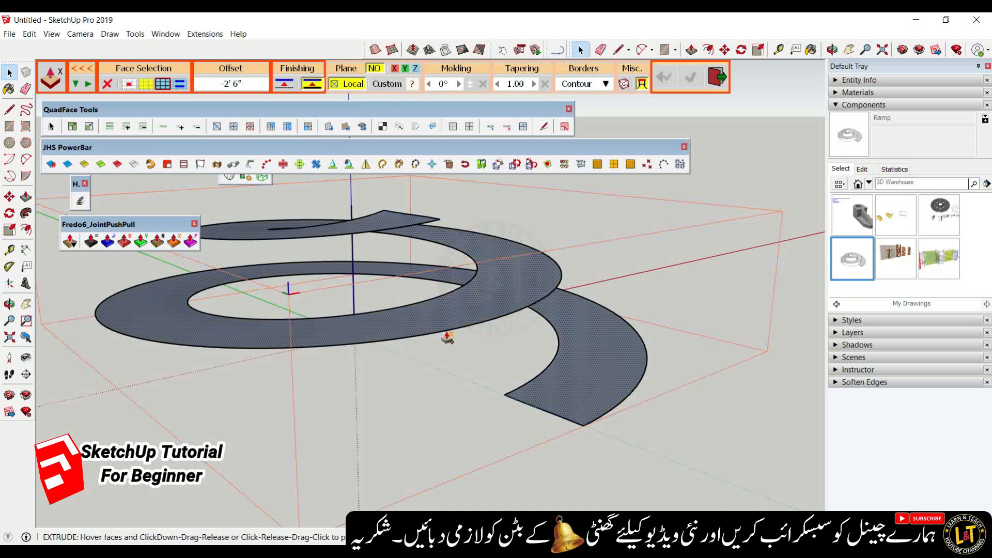
{"action": "left_click_drag", "start_coordinate": [475, 390], "coordinate": [592, 416]}
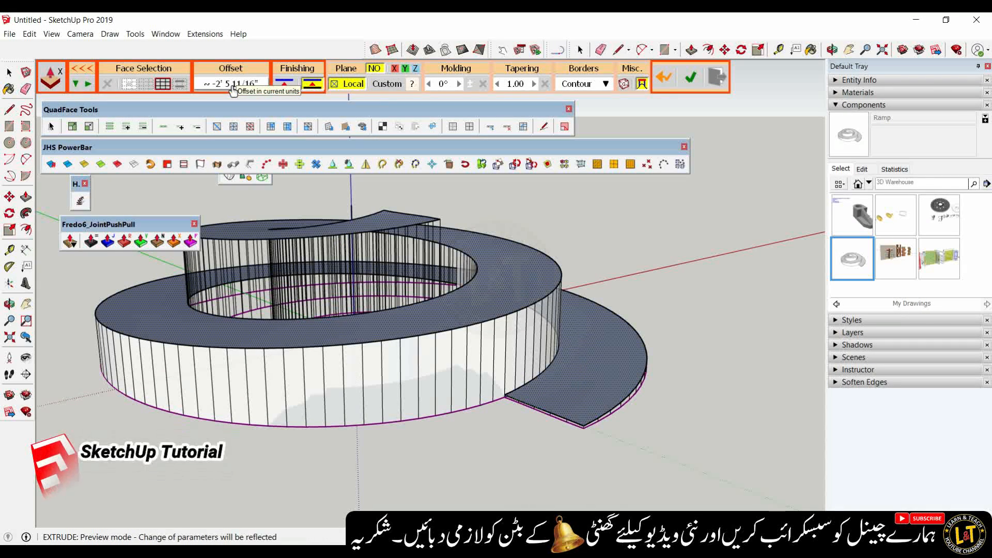
{"action": "left_click", "coordinate": [690, 79]}
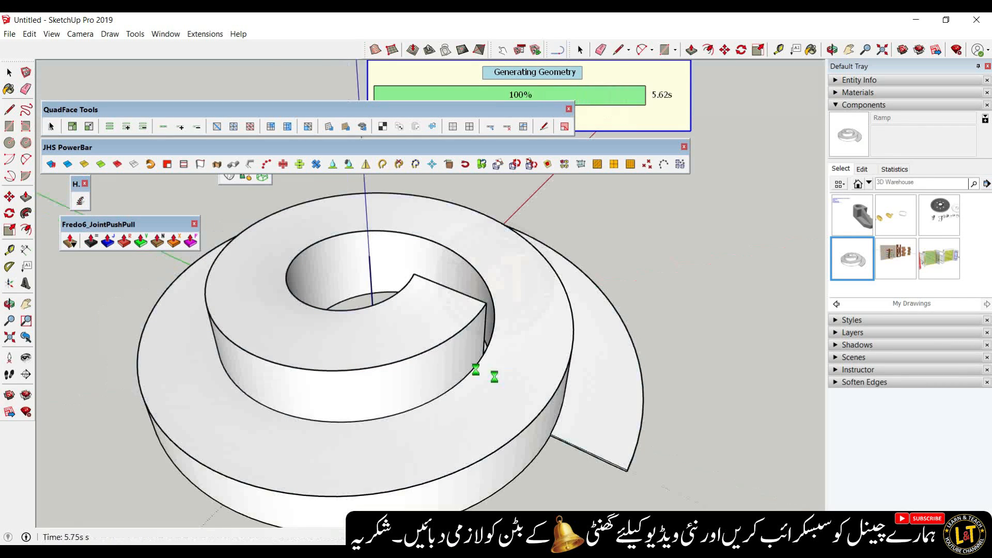
{"action": "mouse_move", "coordinate": [411, 319]}
{"action": "middle_mouse_down"}
{"action": "mouse_move", "coordinate": [408, 291]}
{"action": "mouse_move", "coordinate": [348, 362]}
{"action": "mouse_move", "coordinate": [451, 421]}
{"action": "middle_mouse_up"}
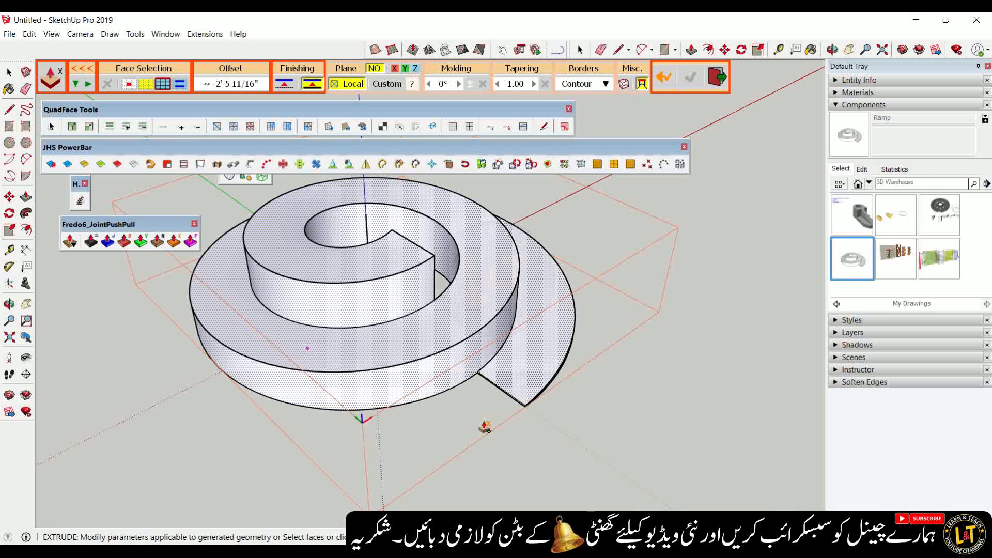
{"action": "left_click", "coordinate": [393, 438]}
{"action": "scroll", "coordinate": [394, 436], "scroll_direction": "down", "scroll_amount": 1}
{"action": "middle_click_drag", "start_coordinate": [406, 476], "coordinate": [432, 419]}
{"action": "scroll", "coordinate": [438, 380], "scroll_direction": "up", "scroll_amount": 2}
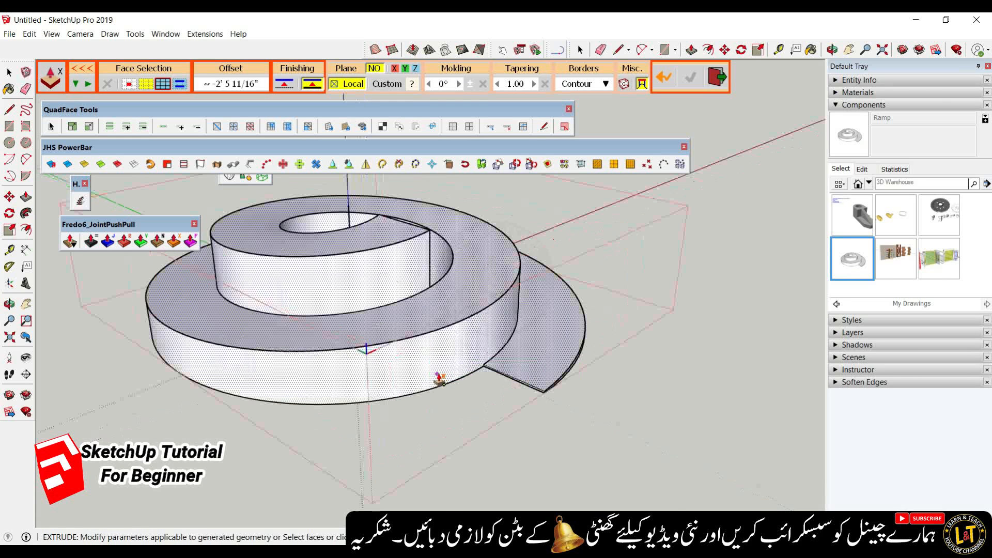
{"action": "key", "text": "space"}
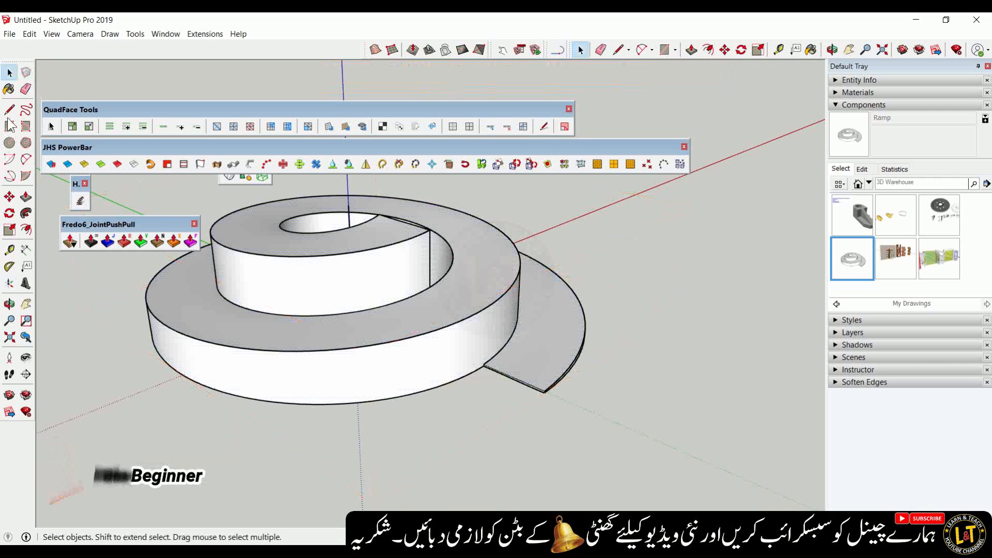
Open the extruded spiral ramp group for editing
{"action": "left_click", "coordinate": [478, 321]}
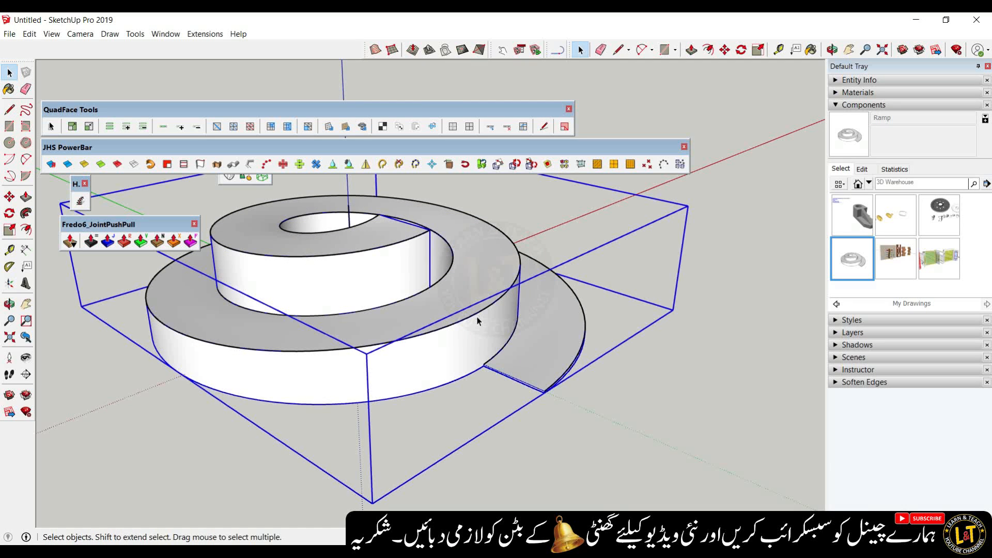
{"action": "scroll", "coordinate": [478, 321], "scroll_direction": "up", "scroll_amount": 2}
{"action": "double_click", "coordinate": [480, 326]}
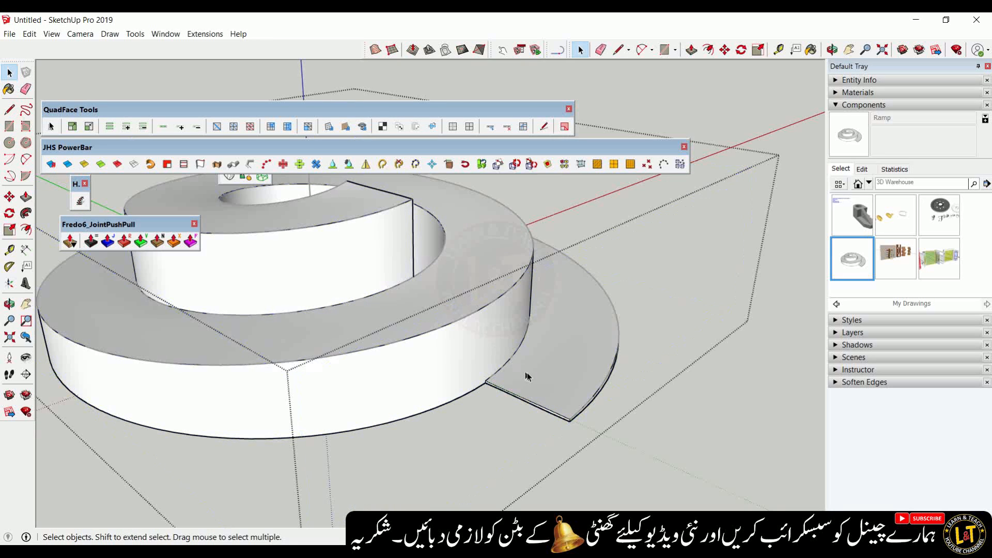
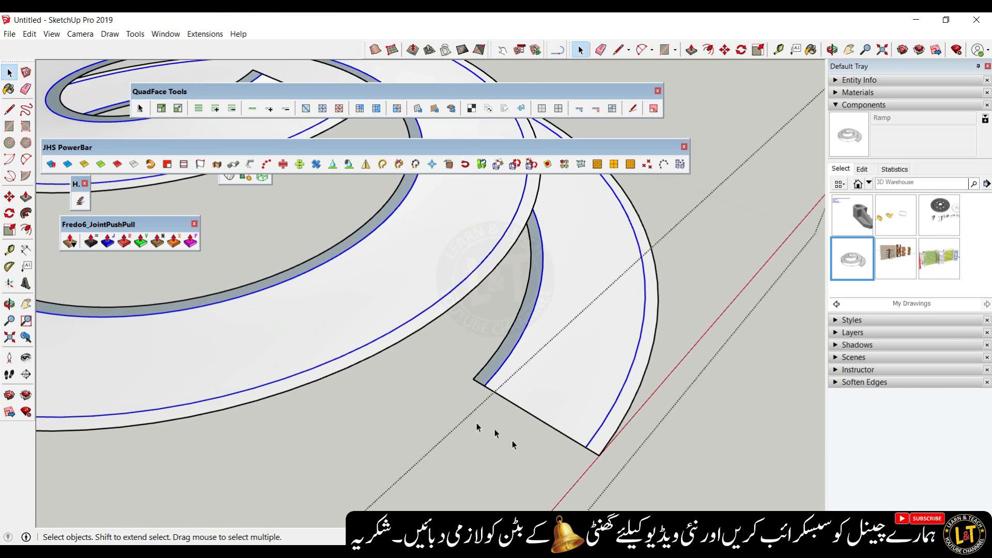
Dismiss the file error message and erase the wide spiral face between the two offset border strips
{"action": "scroll", "coordinate": [467, 416], "scroll_direction": "down", "scroll_amount": 3}
{"action": "middle_click_drag", "start_coordinate": [468, 416], "coordinate": [450, 402]}
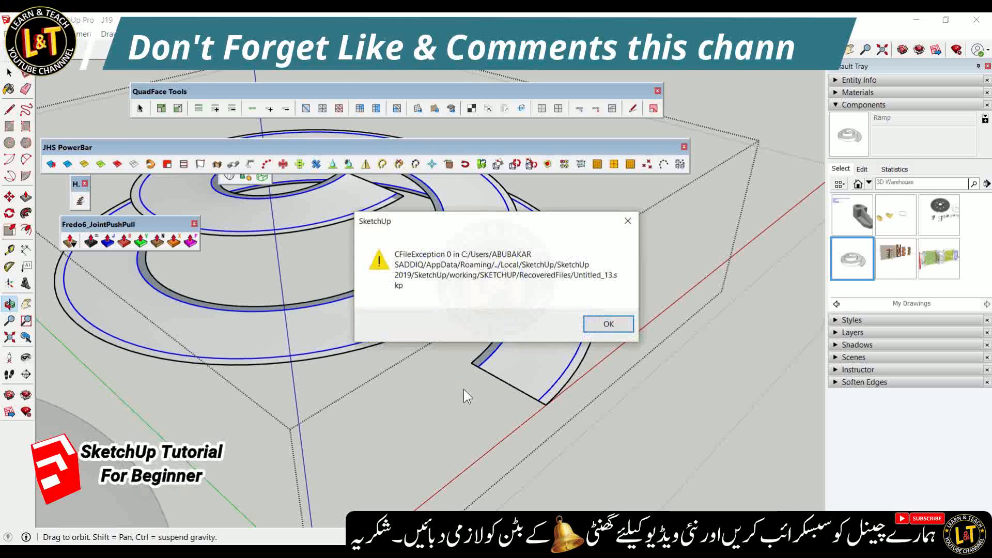
{"action": "left_click", "coordinate": [611, 322]}
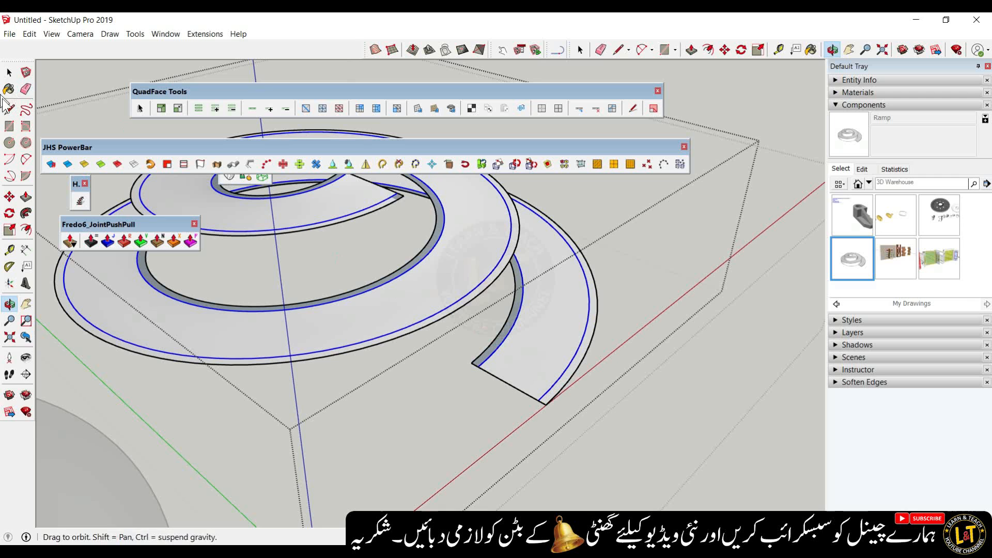
{"action": "left_click", "coordinate": [512, 374]}
{"action": "right_click", "coordinate": [513, 374]}
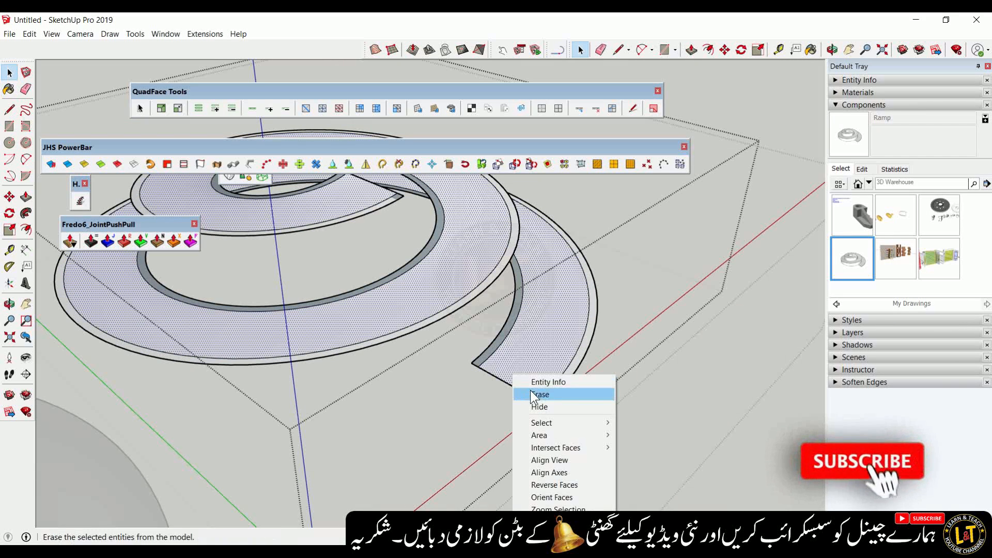
{"action": "left_click", "coordinate": [530, 394]}
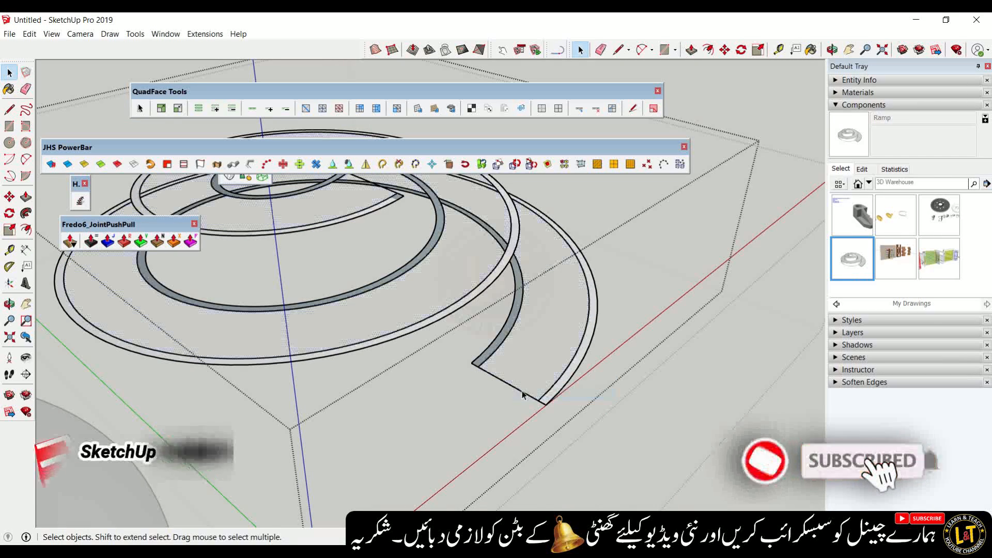
Erase the narrow outer and inner border strip faces of the spiral, leaving their edge curves
{"action": "right_click", "coordinate": [550, 395]}
{"action": "left_click", "coordinate": [568, 247]}
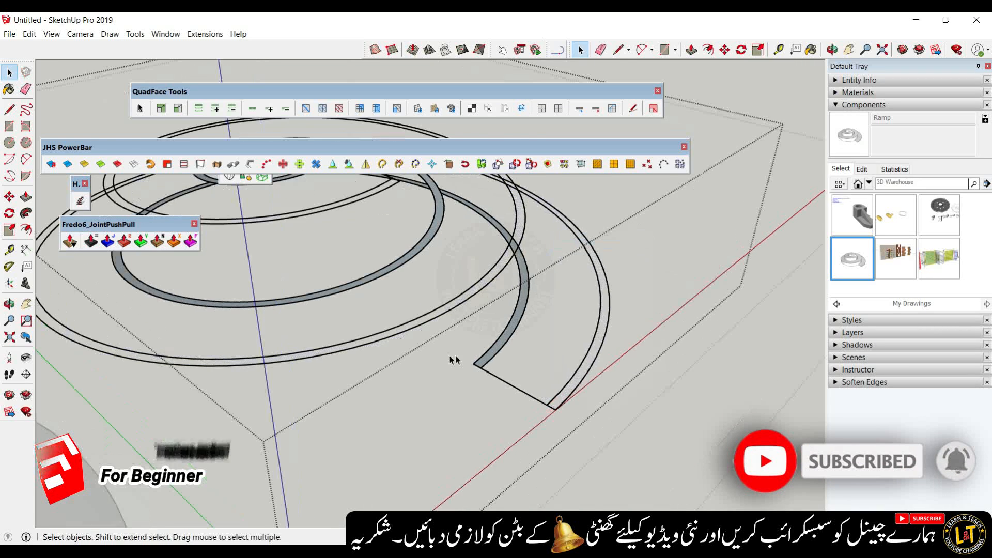
{"action": "scroll", "coordinate": [455, 360], "scroll_direction": "up", "scroll_amount": 3}
{"action": "right_click", "coordinate": [500, 357]}
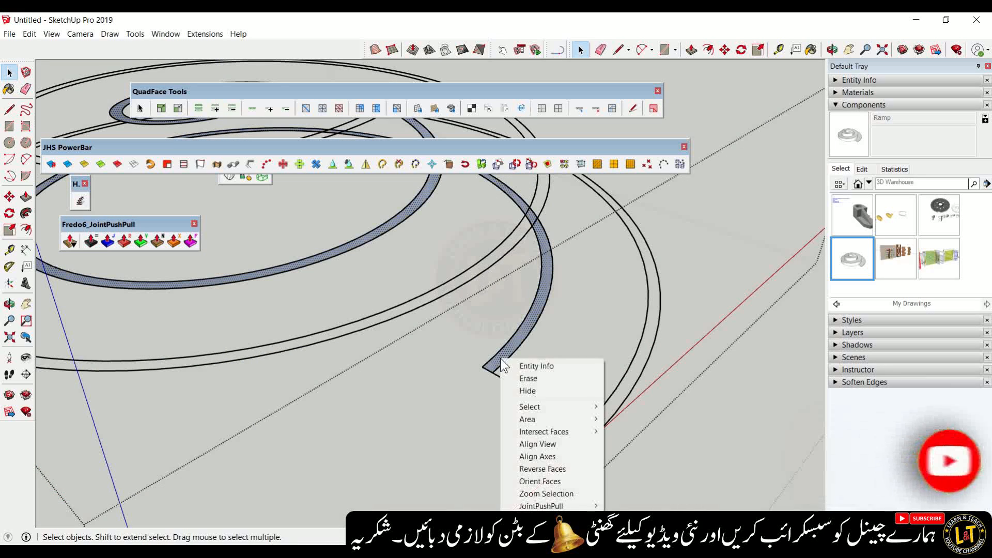
{"action": "left_click", "coordinate": [527, 380]}
Erase the short end edges that join the paired inner and outer curves at the ramp's lower end
{"action": "key", "text": "e"}
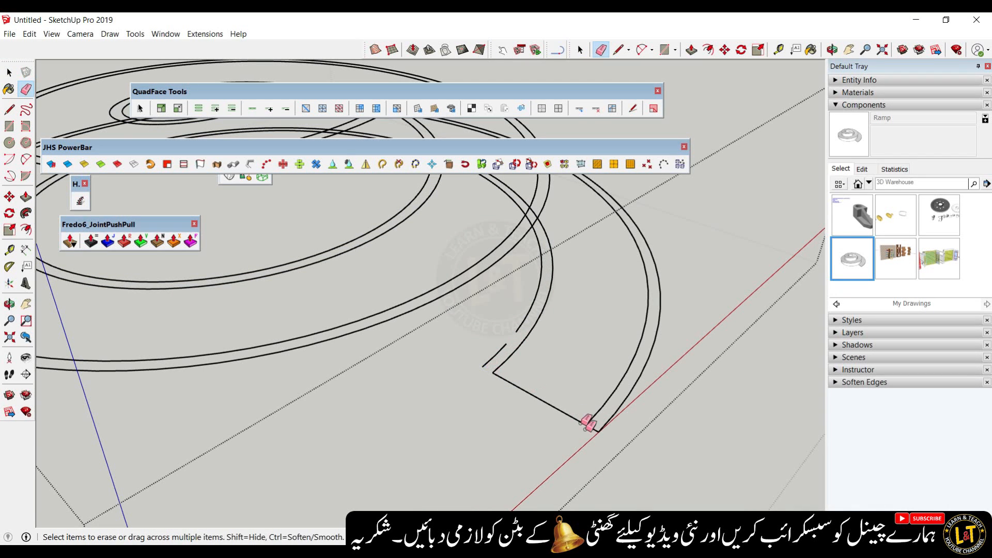
{"action": "left_click_drag", "start_coordinate": [599, 427], "coordinate": [605, 425]}
{"action": "key", "text": "space"}
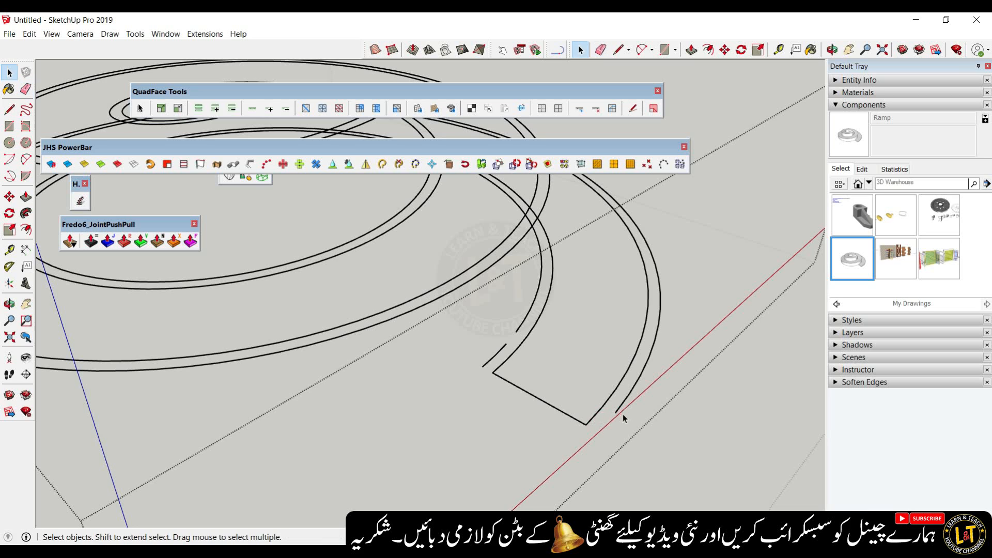
Erase the short end edges that join the paired curves at the spiral's upper end
{"action": "scroll", "coordinate": [512, 442], "scroll_direction": "down", "scroll_amount": 4}
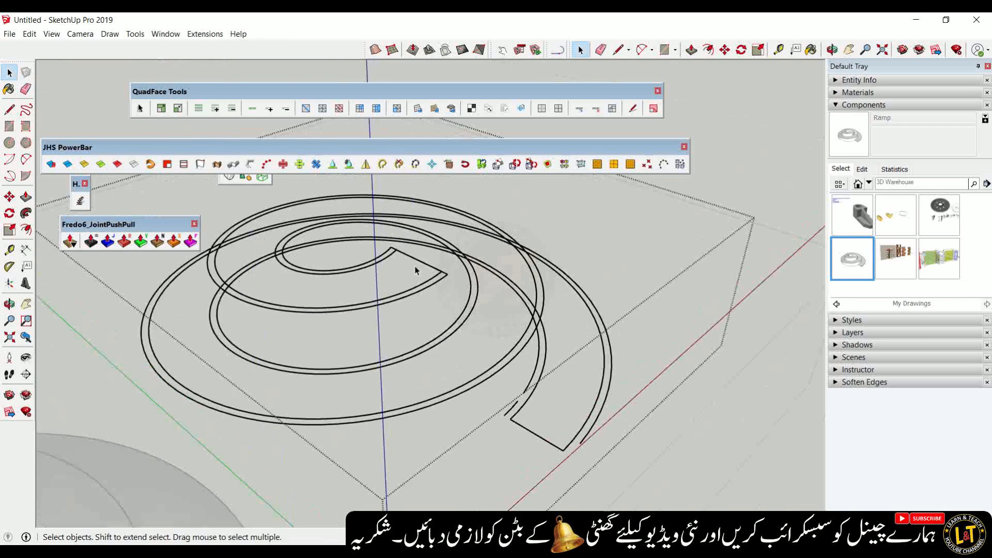
{"action": "scroll", "coordinate": [420, 267], "scroll_direction": "up", "scroll_amount": 4}
{"action": "scroll", "coordinate": [463, 274], "scroll_direction": "up", "scroll_amount": 2}
{"action": "key", "text": "e"}
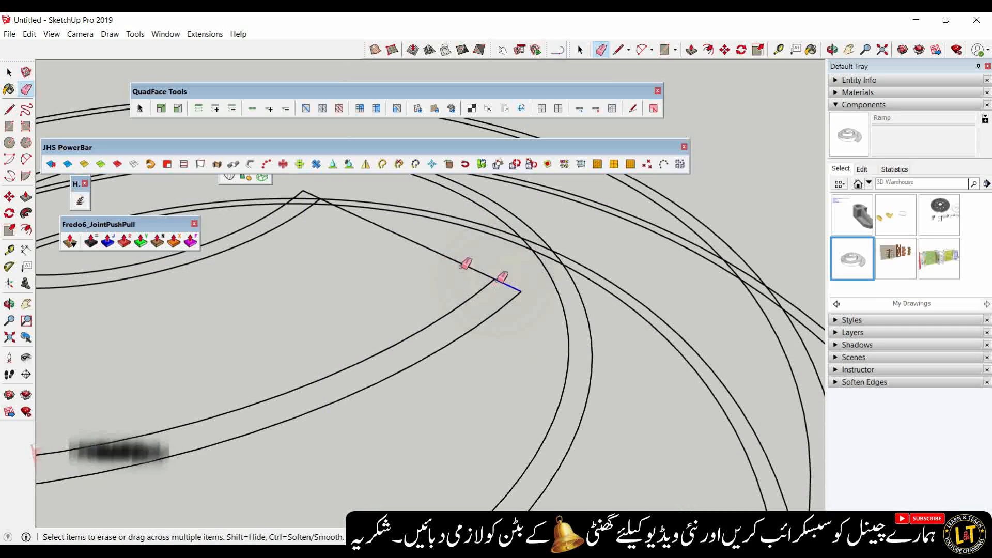
{"action": "scroll", "coordinate": [310, 197], "scroll_direction": "down", "scroll_amount": 3}
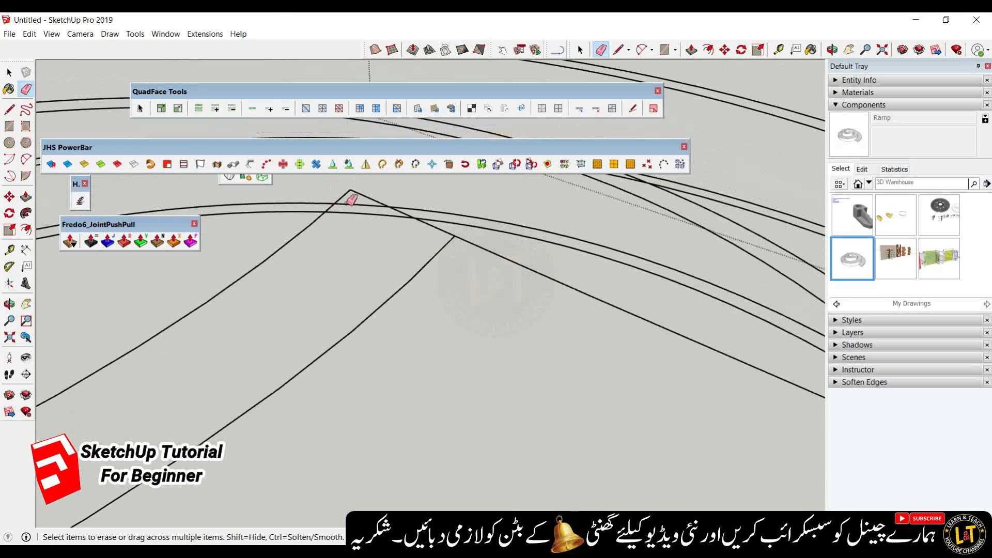
{"action": "scroll", "coordinate": [360, 188], "scroll_direction": "down", "scroll_amount": 5}
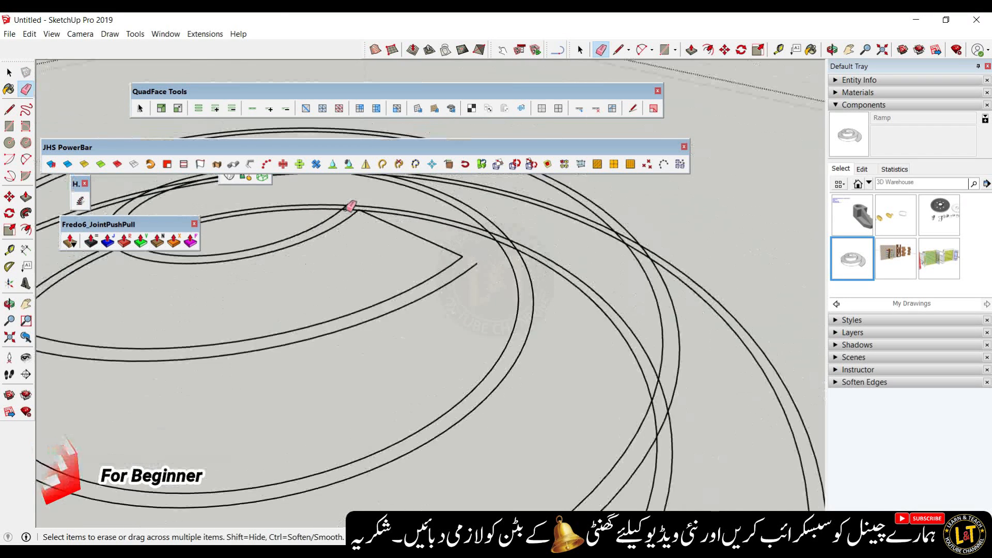
Delete the outermost and innermost spiral curves and the leftover short segment, keeping one curve per side of the ramp
{"action": "key", "text": "space"}
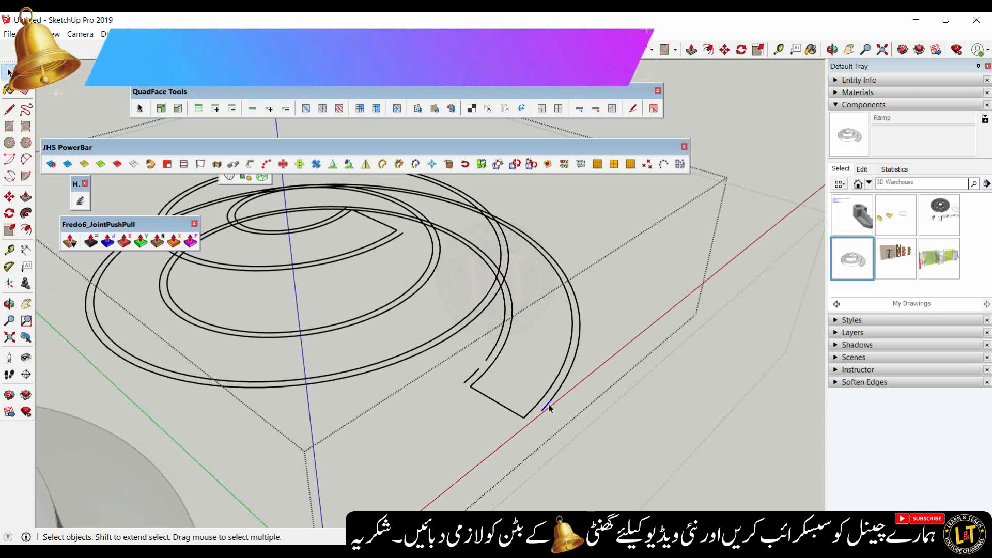
{"action": "left_click", "coordinate": [549, 408]}
{"action": "key", "text": "Delete"}
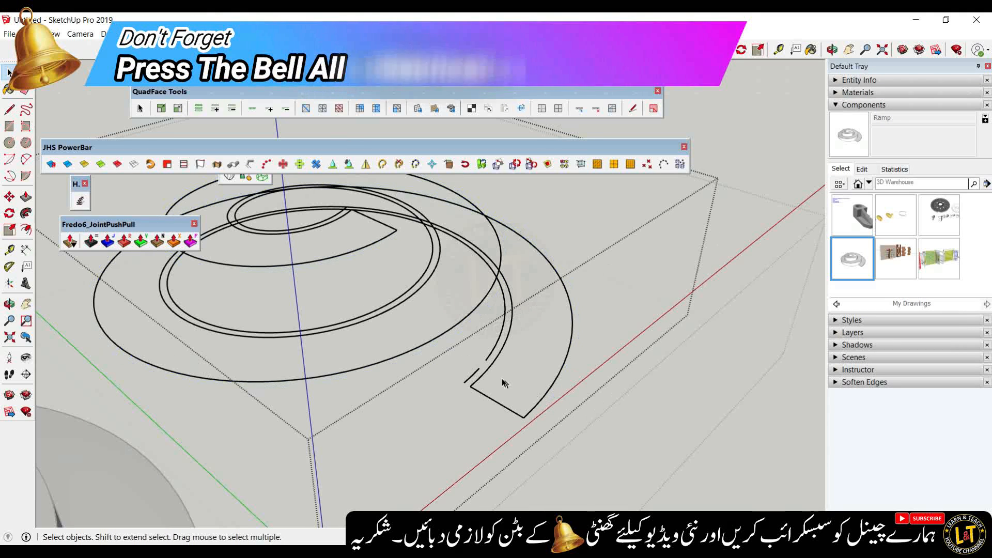
{"action": "left_click", "coordinate": [476, 372]}
{"action": "left_click", "coordinate": [487, 362]}
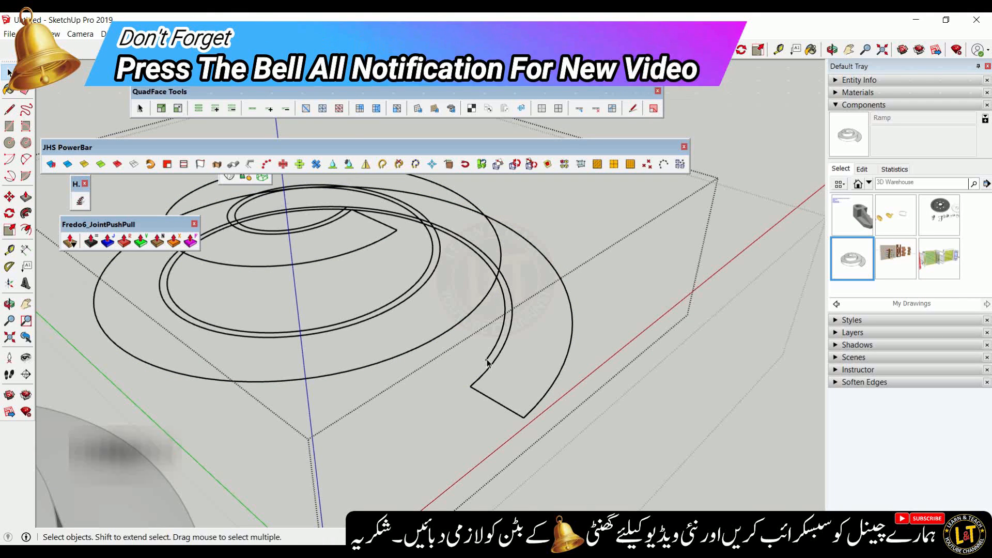
{"action": "key", "text": "Delete"}
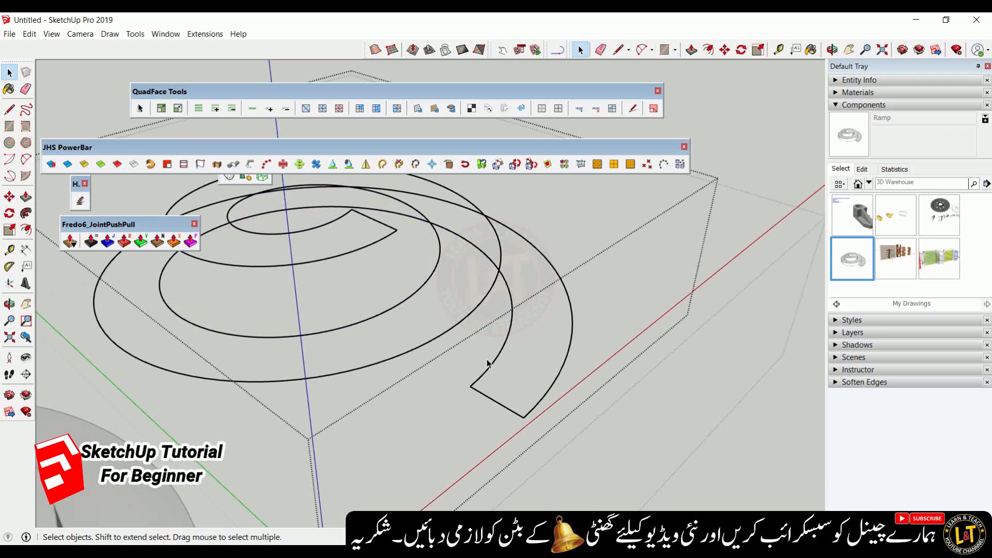
Erase the straight edge pieces between the two remaining spiral curves at the lower end
{"action": "key", "text": "e"}
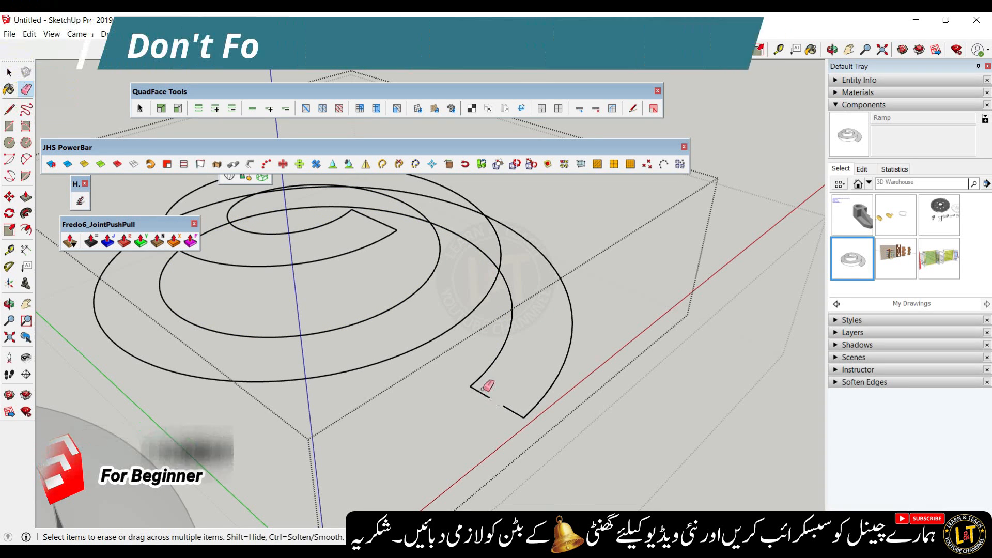
{"action": "left_click", "coordinate": [472, 387]}
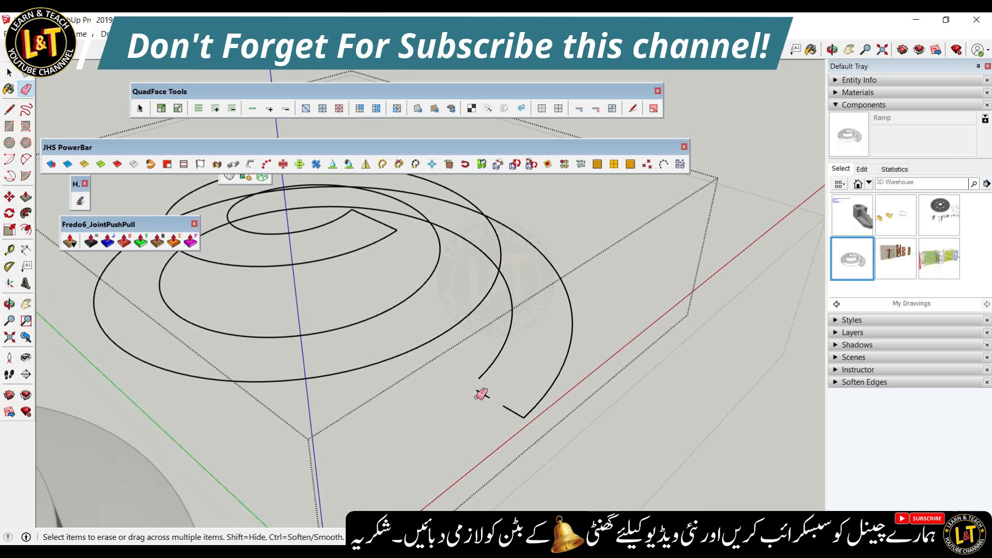
{"action": "scroll", "coordinate": [480, 394], "scroll_direction": "up", "scroll_amount": 3}
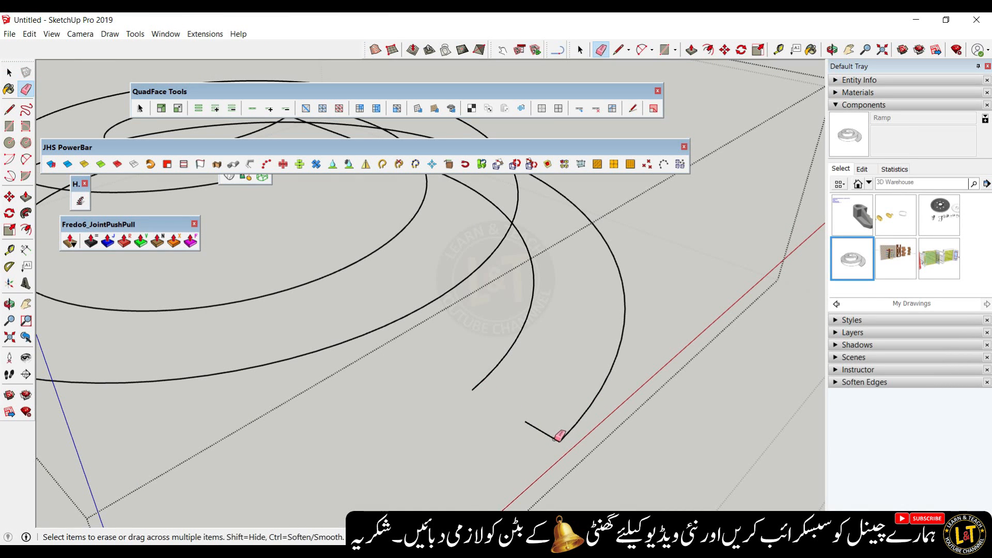
{"action": "left_click", "coordinate": [536, 429]}
{"action": "scroll", "coordinate": [478, 424], "scroll_direction": "down", "scroll_amount": 2}
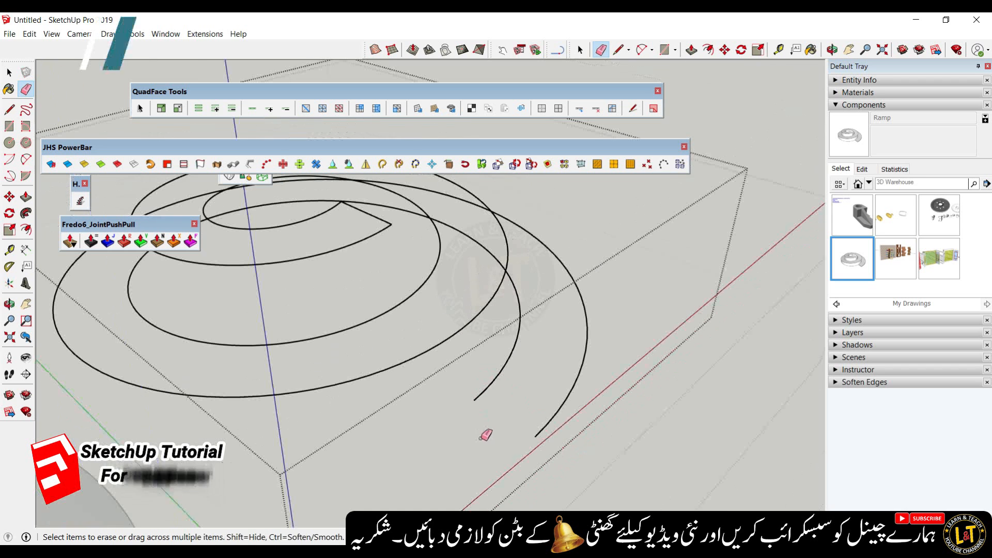
Erase the straight edge joining the two spiral curves at the upper end
{"action": "middle_click_drag", "start_coordinate": [348, 202], "coordinate": [355, 270]}
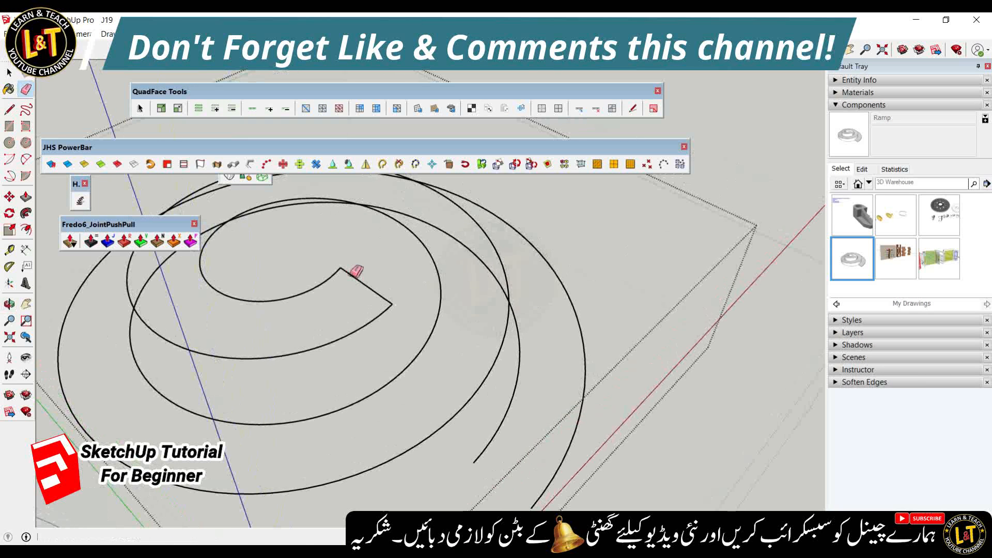
{"action": "left_click", "coordinate": [355, 271]}
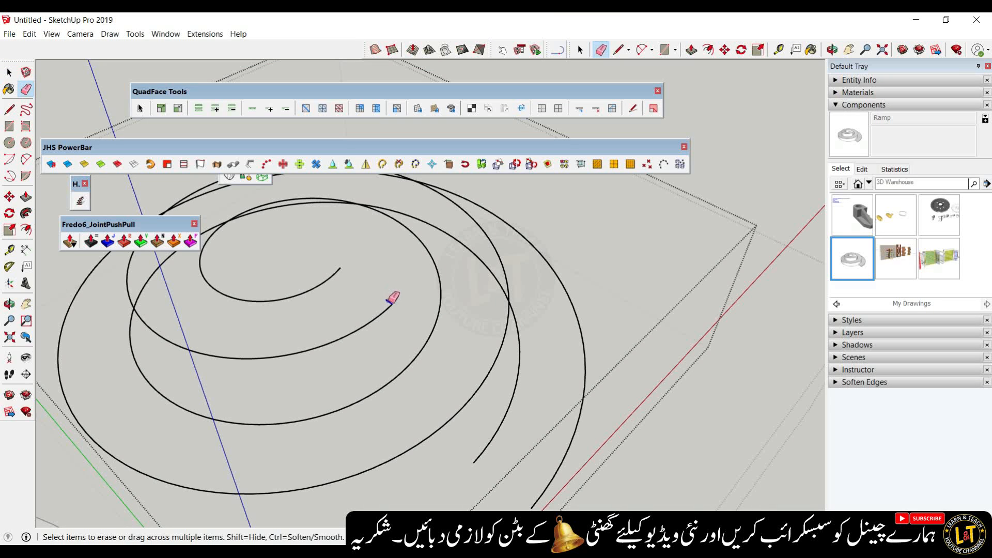
{"action": "scroll", "coordinate": [387, 277], "scroll_direction": "down", "scroll_amount": 2}
{"action": "key", "text": "space"}
{"action": "scroll", "coordinate": [415, 333], "scroll_direction": "down", "scroll_amount": 1}
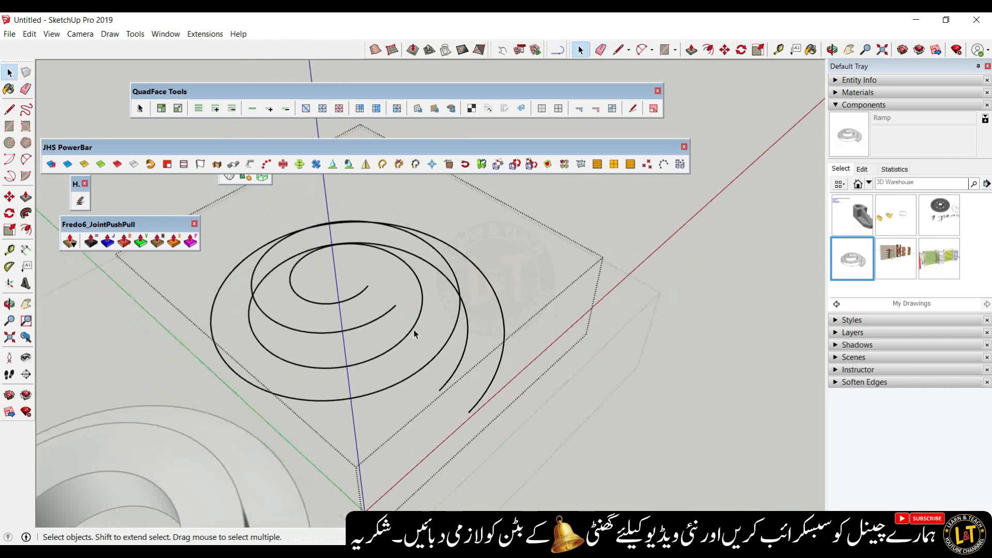
{"action": "scroll", "coordinate": [451, 406], "scroll_direction": "up", "scroll_amount": 1}
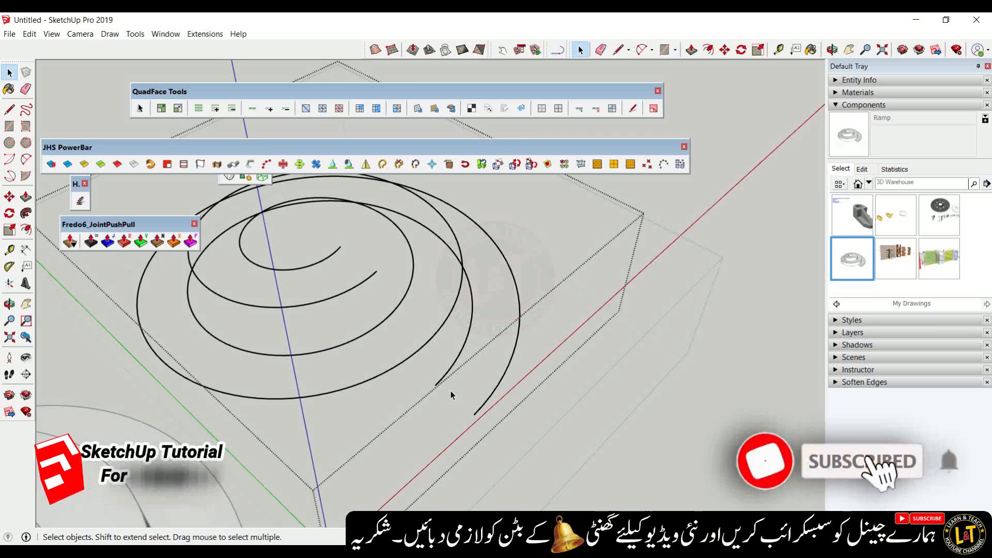
Dock the small single-tool curve toolbar at the start of the toolbar row and reposition the JHS PowerBar to uncover the toolbar beneath
{"action": "left_click_drag", "start_coordinate": [550, 50], "coordinate": [562, 96]}
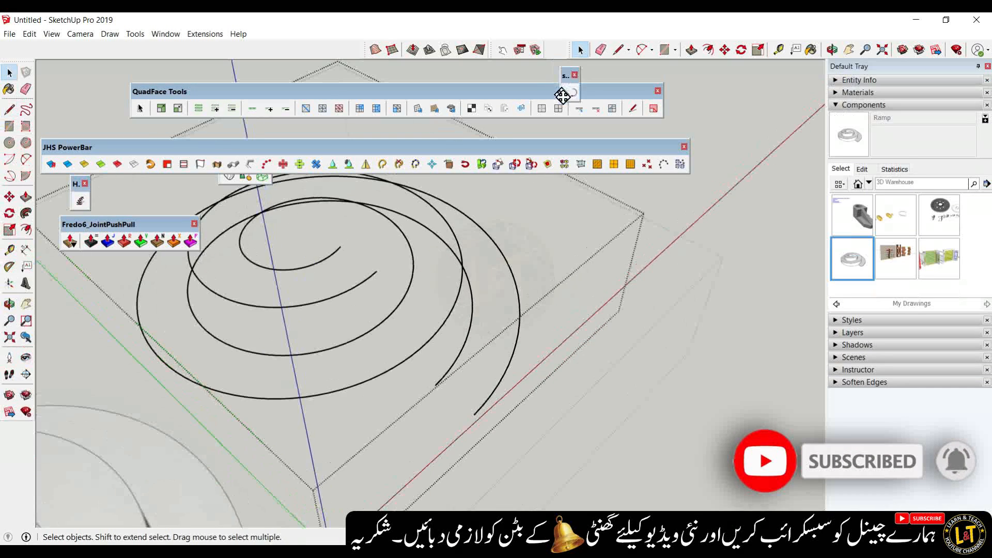
{"action": "left_click_drag", "start_coordinate": [645, 151], "coordinate": [711, 183]}
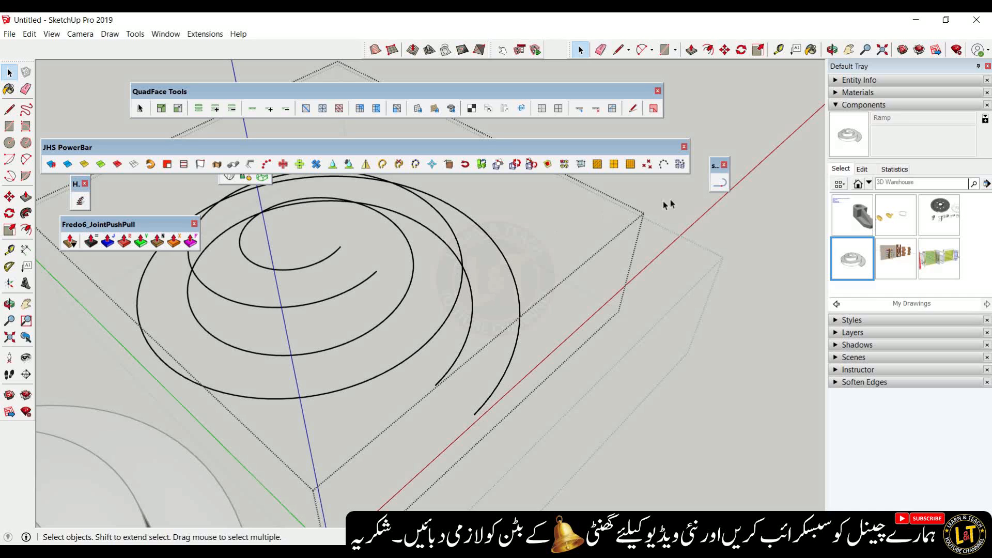
{"action": "left_click_drag", "start_coordinate": [719, 164], "coordinate": [578, 105]}
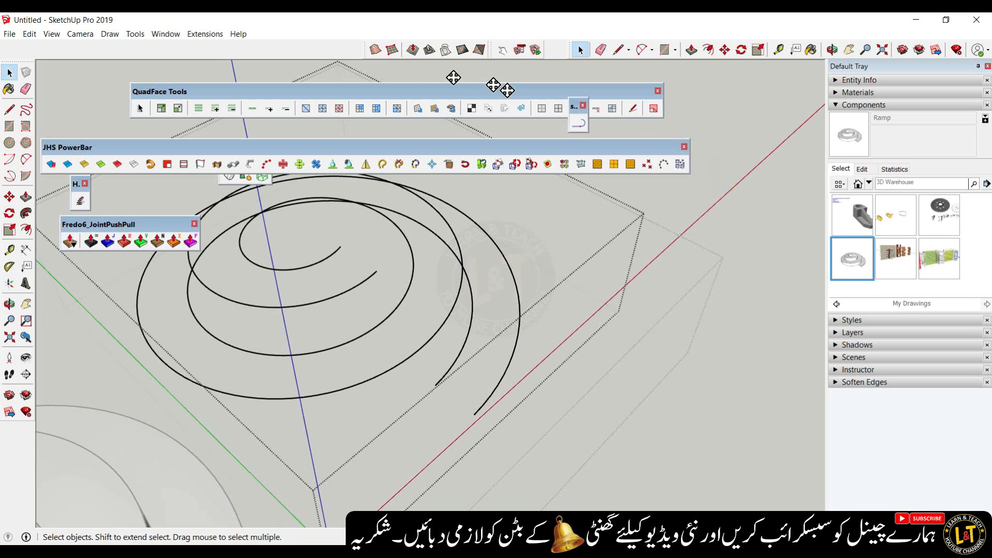
{"action": "left_click_drag", "start_coordinate": [366, 49], "coordinate": [366, 49]}
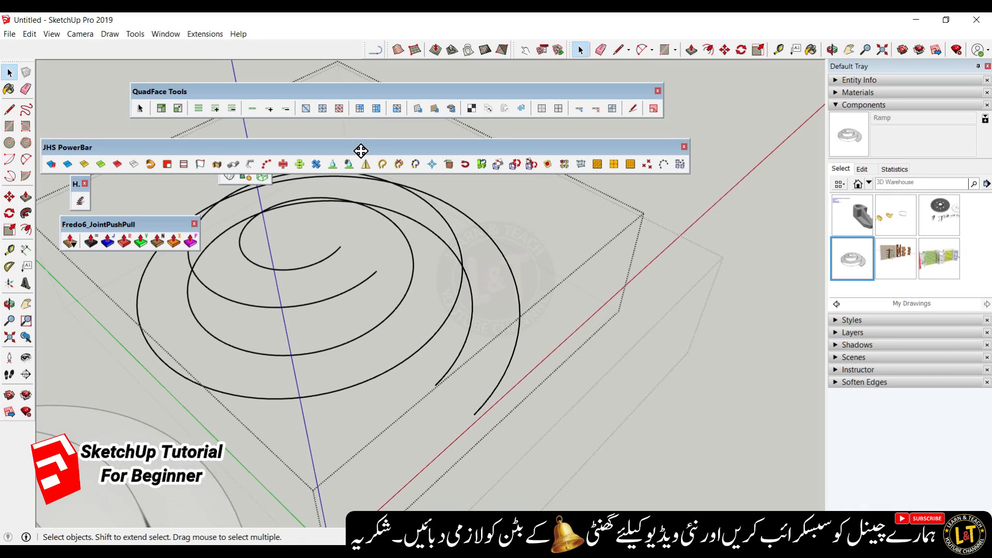
{"action": "left_click_drag", "start_coordinate": [361, 150], "coordinate": [382, 140]}
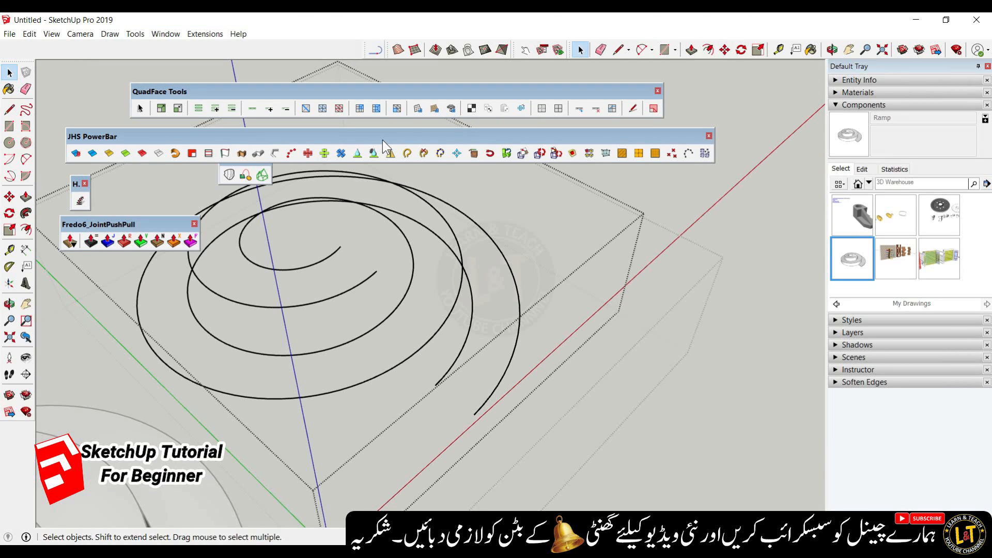
Join the connected edges of the outer spiral into one curve and do the same for the inner spiral
{"action": "triple_click", "coordinate": [480, 406]}
{"action": "left_click", "coordinate": [434, 414]}
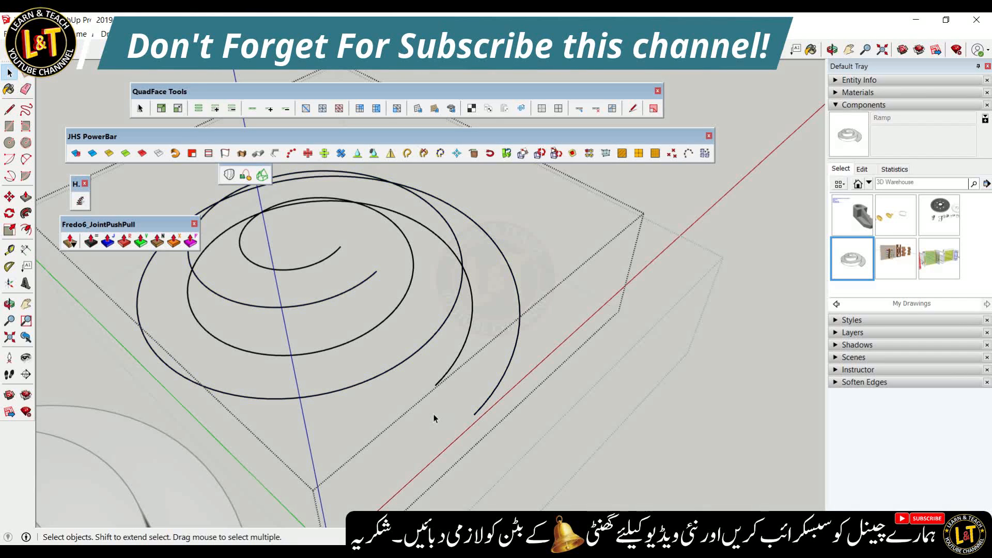
{"action": "triple_click", "coordinate": [480, 410]}
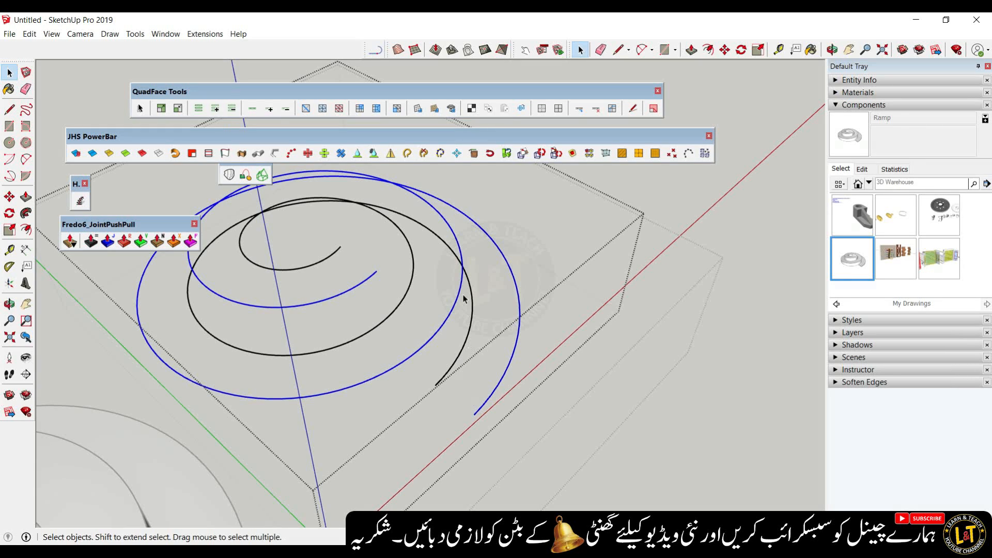
{"action": "left_click", "coordinate": [409, 153]}
{"action": "left_click", "coordinate": [462, 353]}
{"action": "left_click", "coordinate": [407, 154]}
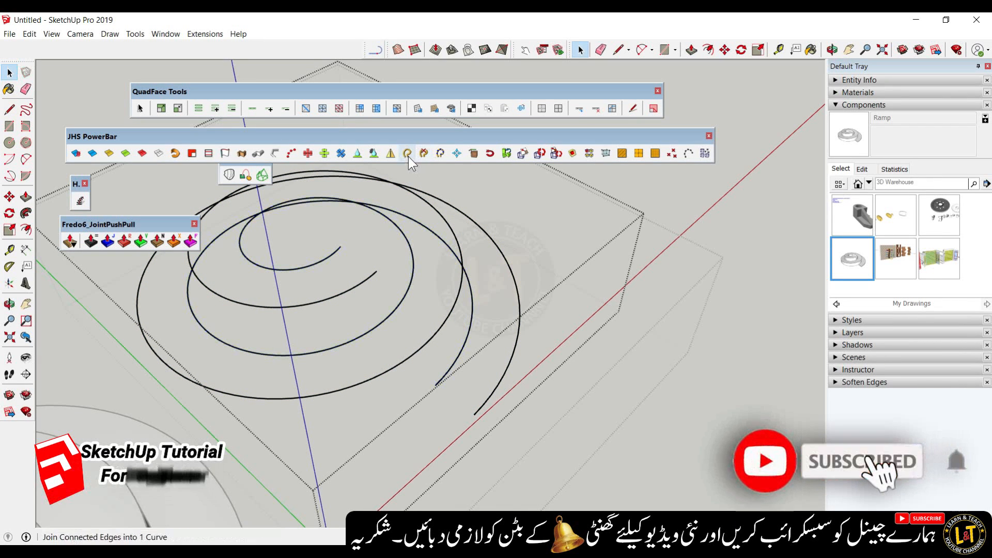
Leave the curve group and move it onto the solid ramp, snapping the outer curve's lower endpoint to the ramp's lower end edge
{"action": "scroll", "coordinate": [457, 241], "scroll_direction": "down", "scroll_amount": 4}
{"action": "left_click", "coordinate": [563, 389]}
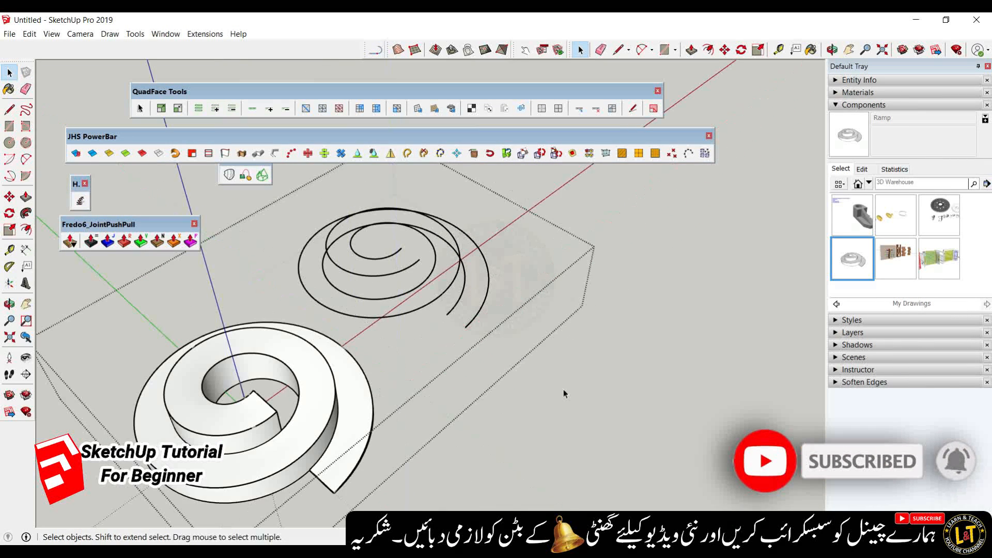
{"action": "left_click", "coordinate": [470, 325]}
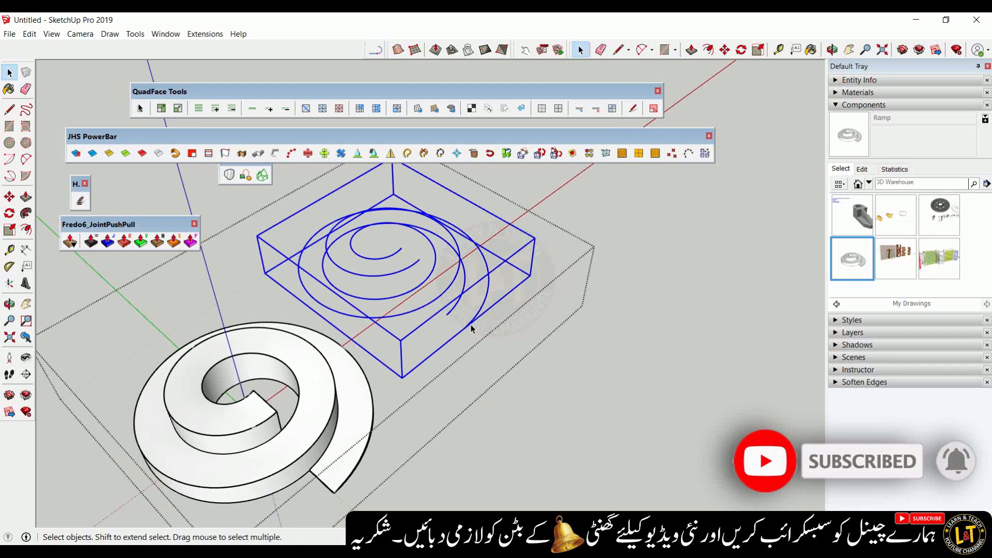
{"action": "key", "text": "m"}
{"action": "left_click", "coordinate": [470, 324]}
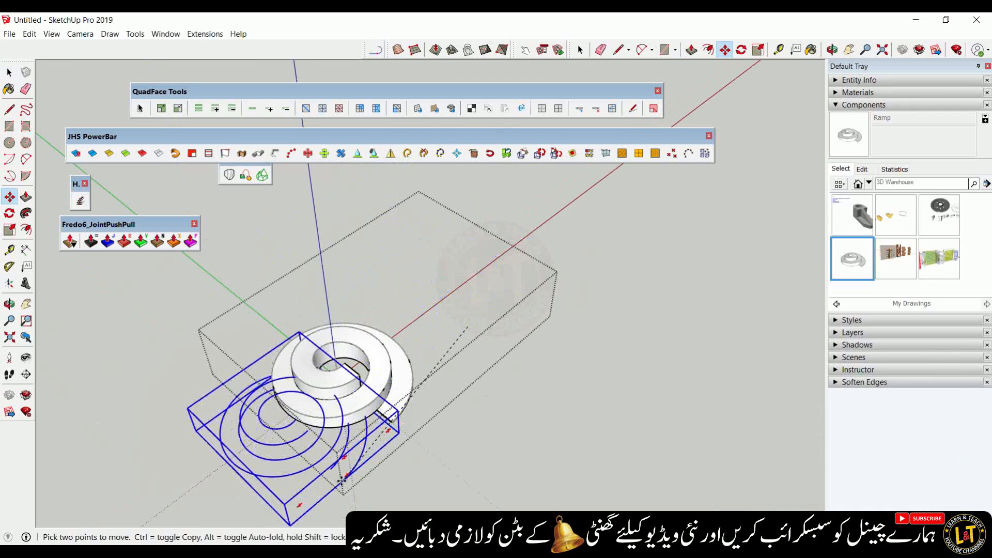
{"action": "scroll", "coordinate": [342, 479], "scroll_direction": "up", "scroll_amount": 8}
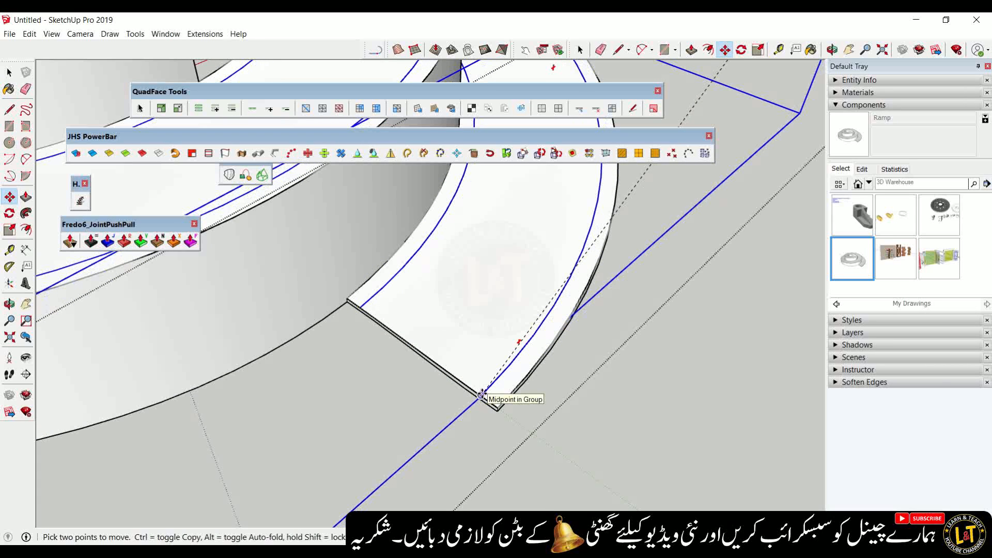
{"action": "left_click", "coordinate": [481, 395]}
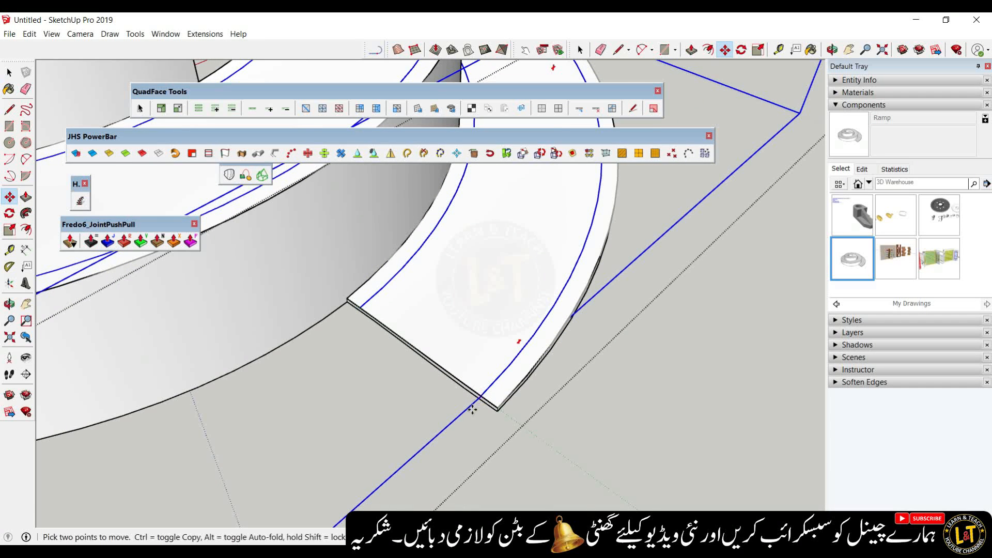
Open the moved curve group for editing and select both spiral curves
{"action": "middle_click_drag", "start_coordinate": [421, 446], "coordinate": [472, 429]}
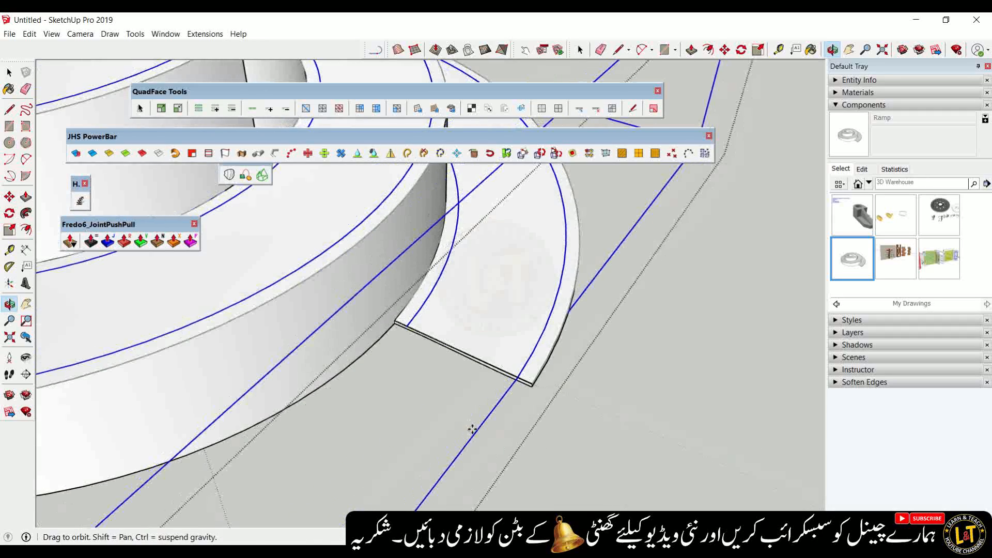
{"action": "scroll", "coordinate": [507, 350], "scroll_direction": "up", "scroll_amount": 1}
{"action": "middle_click_drag", "start_coordinate": [537, 383], "coordinate": [454, 381]}
{"action": "key", "text": "space"}
{"action": "scroll", "coordinate": [449, 381], "scroll_direction": "up", "scroll_amount": 3}
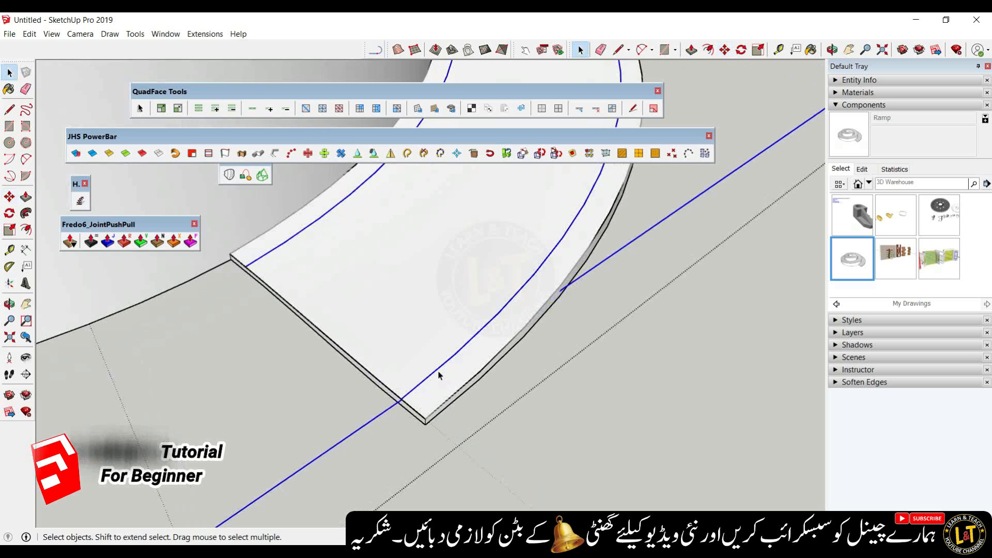
{"action": "double_click", "coordinate": [436, 372]}
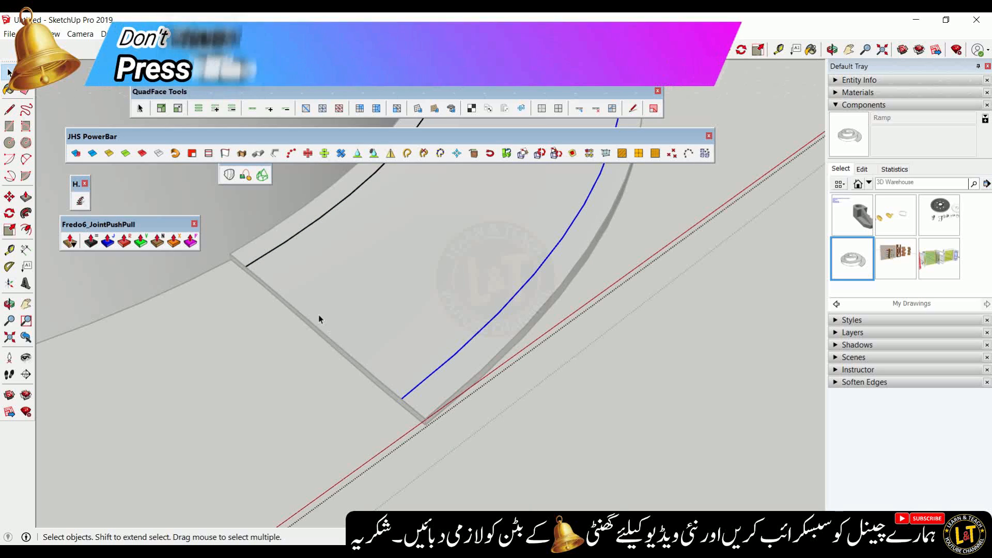
{"action": "left_click", "coordinate": [265, 256], "text": "shift"}
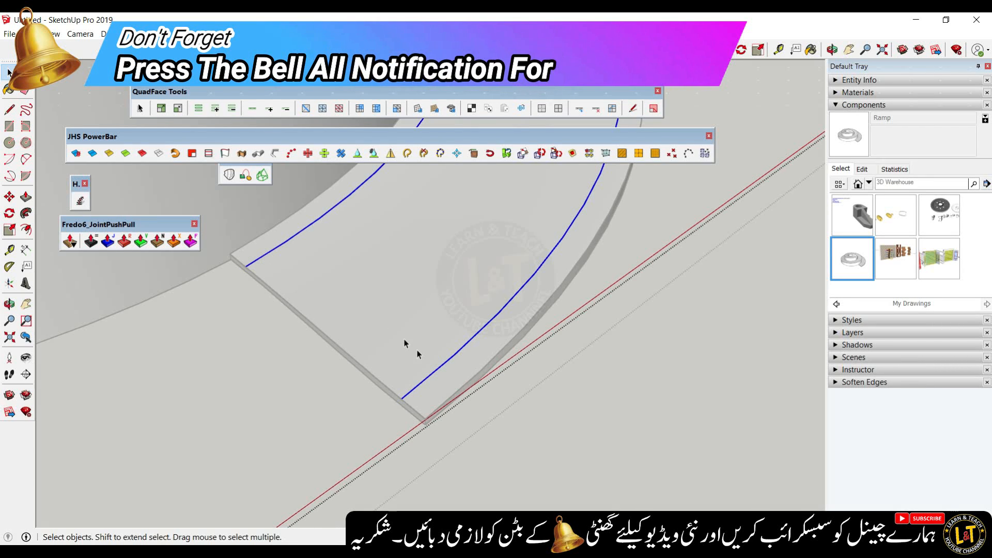
Copy both spiral curves straight up along the blue axis, above the ramp surface
{"action": "key", "text": "m"}
{"action": "left_click", "coordinate": [402, 397]}
{"action": "key", "text": "ctrl"}
{"action": "middle_click_drag", "start_coordinate": [406, 358], "coordinate": [484, 221]}
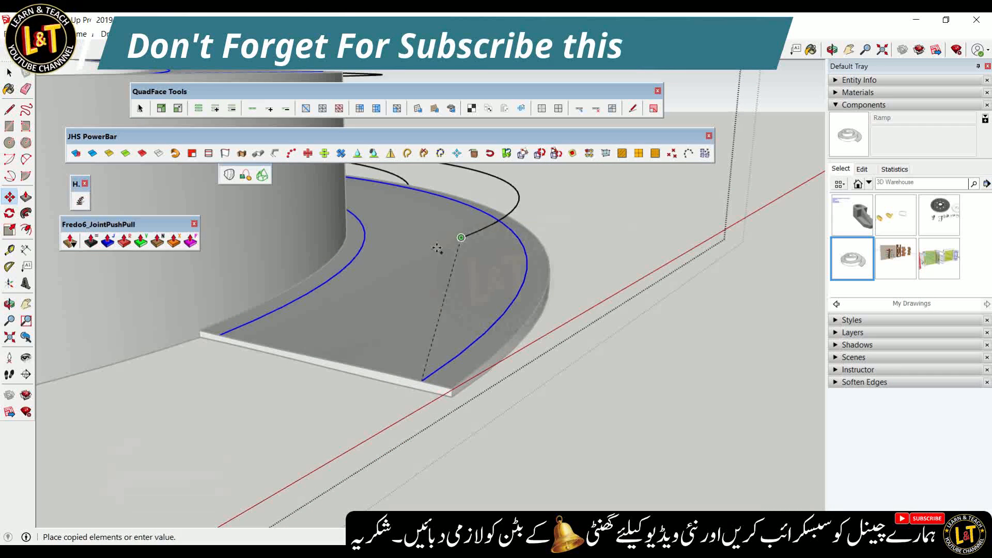
{"action": "mouse_move", "coordinate": [445, 301]}
{"action": "middle_mouse_down"}
{"action": "mouse_move", "coordinate": [611, 296]}
{"action": "mouse_move", "coordinate": [445, 295]}
{"action": "middle_mouse_up"}
{"action": "scroll", "coordinate": [221, 283], "scroll_direction": "down", "scroll_amount": 6}
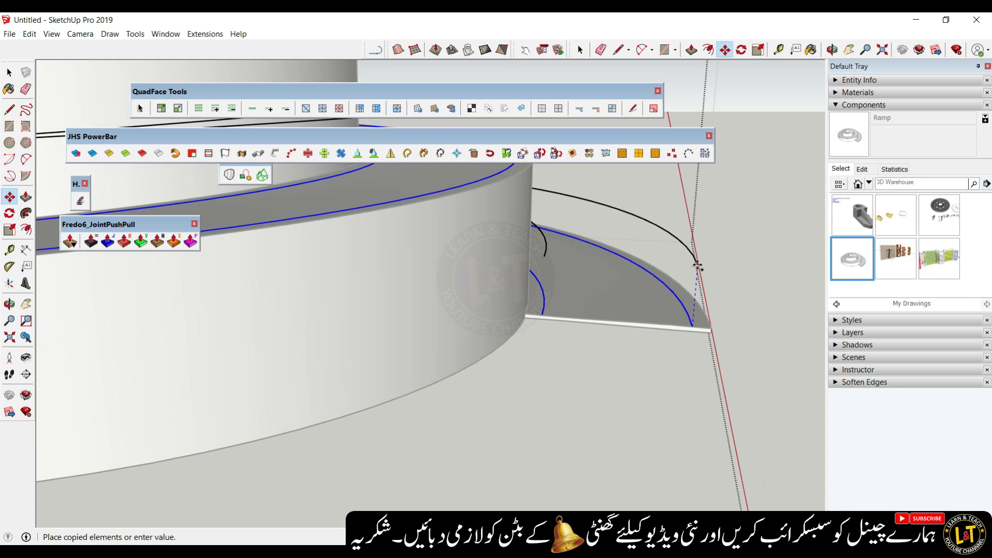
{"action": "key", "text": "Return"}
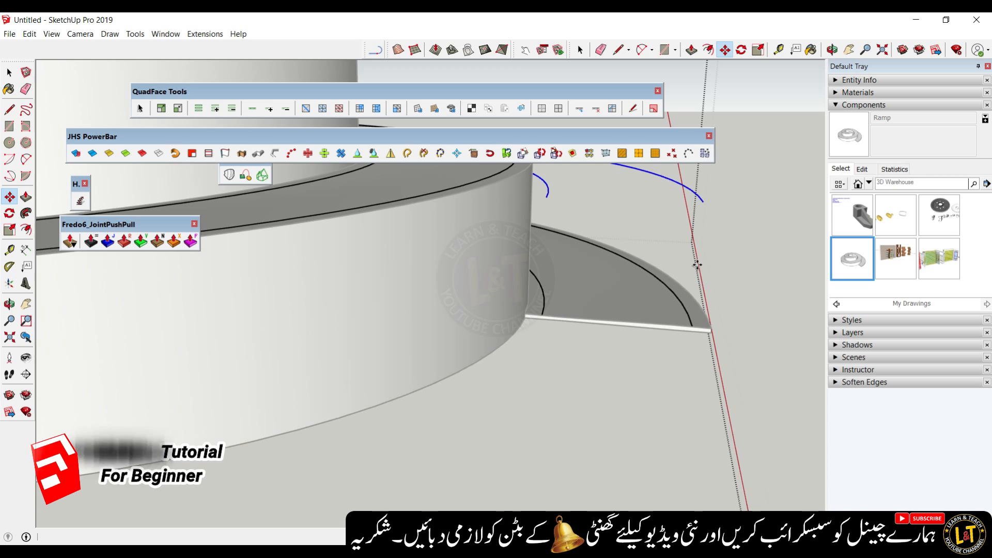
{"action": "left_click", "coordinate": [697, 264]}
{"action": "middle_click_drag", "start_coordinate": [673, 326], "coordinate": [483, 345]}
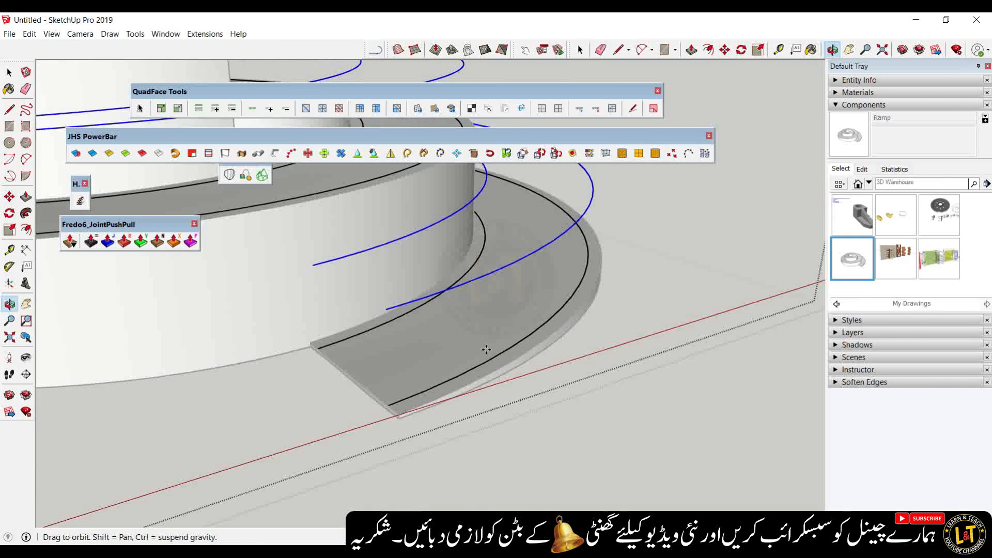
{"action": "scroll", "coordinate": [550, 400], "scroll_direction": "down", "scroll_amount": 3}
{"action": "scroll", "coordinate": [425, 331], "scroll_direction": "up", "scroll_amount": 3}
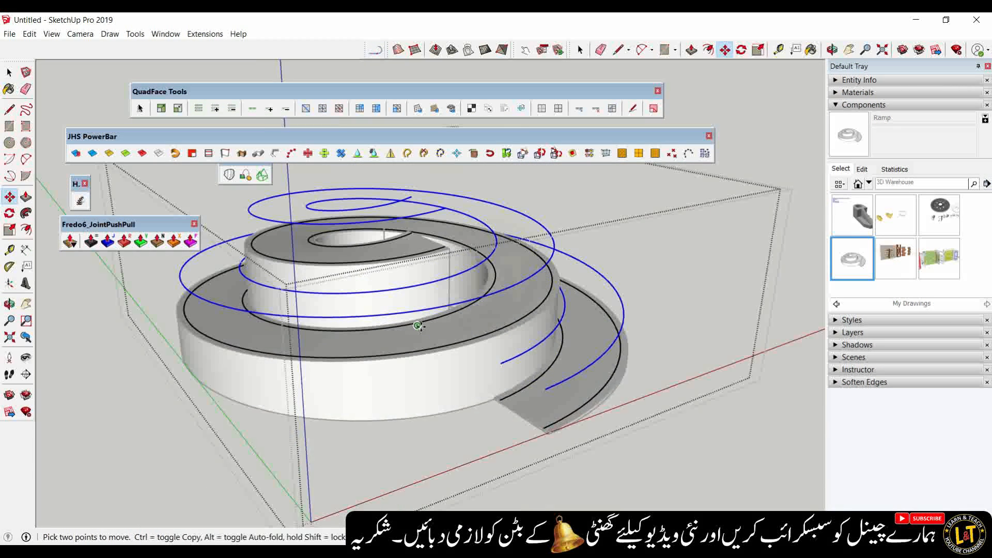
{"action": "scroll", "coordinate": [568, 397], "scroll_direction": "up", "scroll_amount": 3}
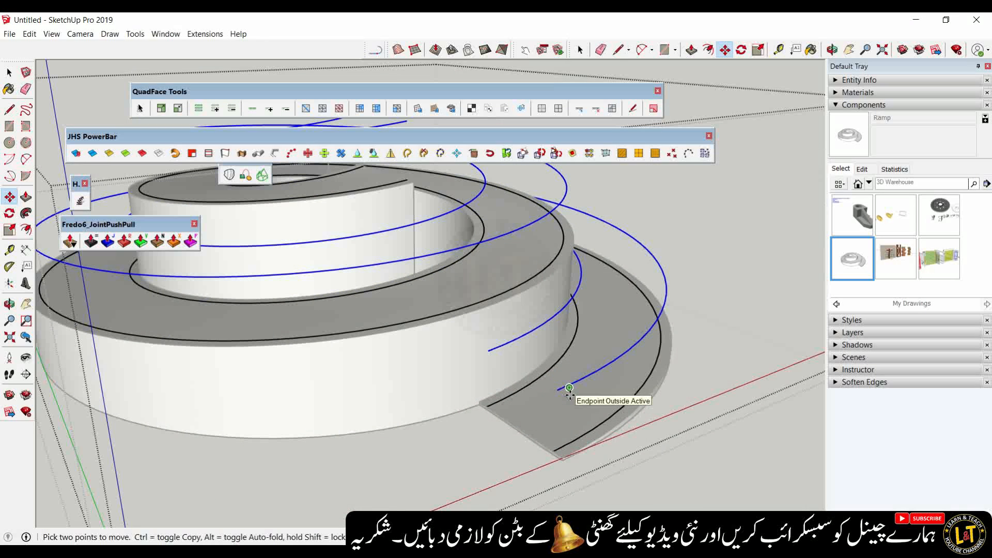